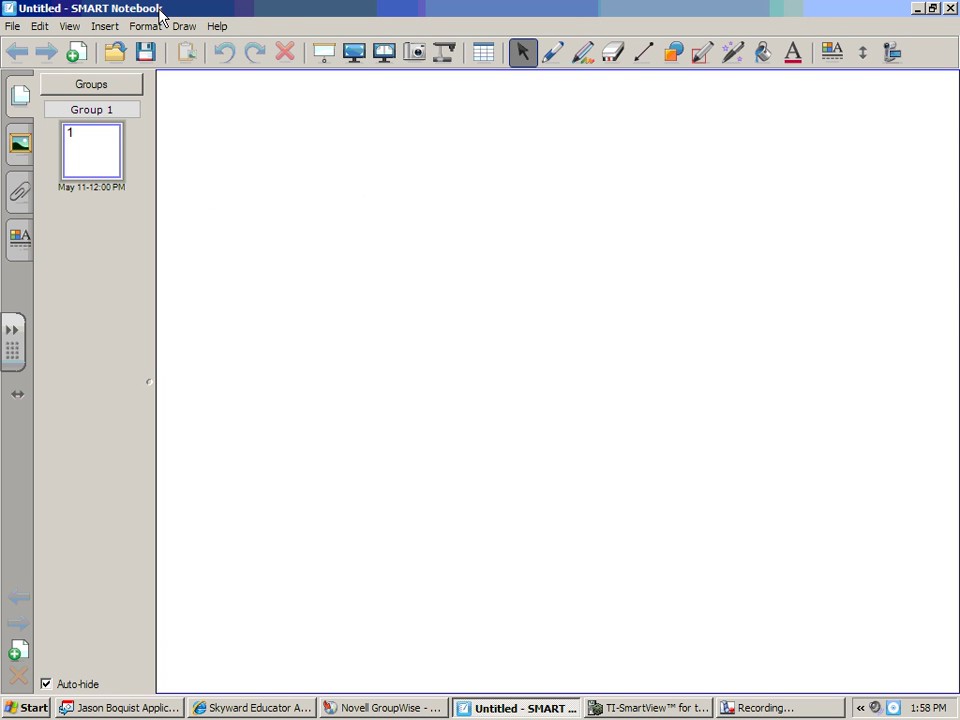
# Minimize SMART Notebook so the TI-SmartView calculator emulator is in front.
pyautogui.click(918, 9)
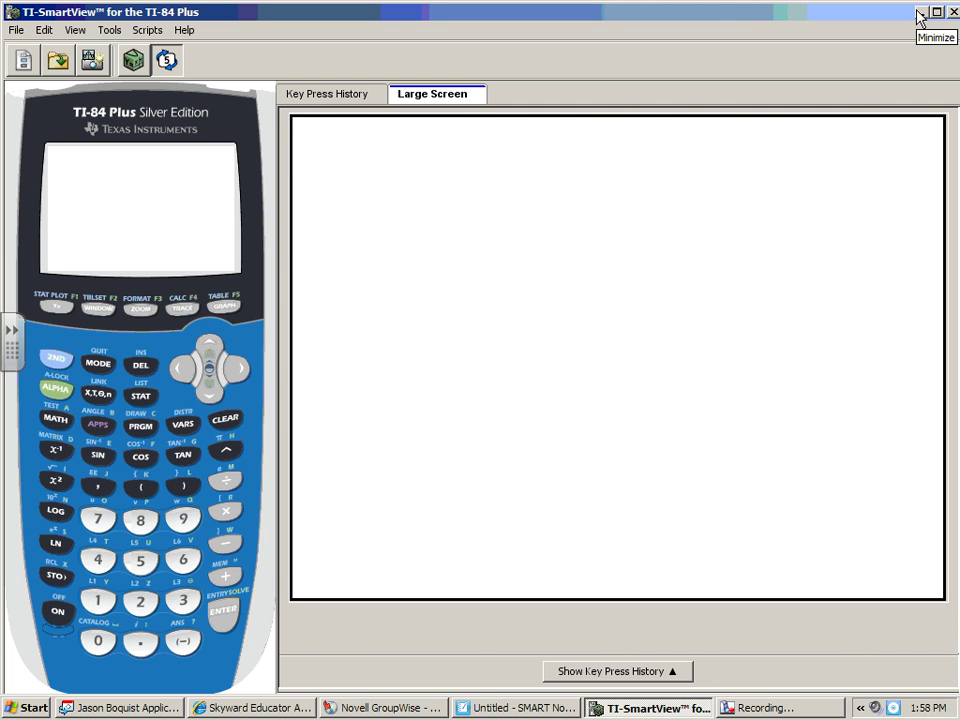
# Show the empty Y= function list, then quit back to the home screen.
pyautogui.click(55, 309)
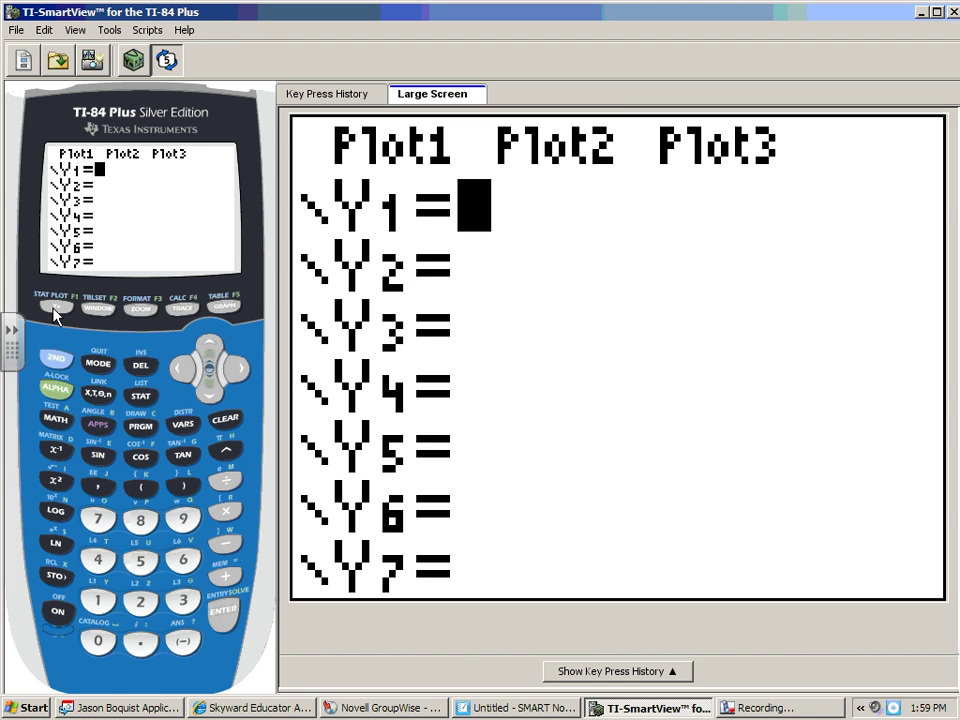
pyautogui.click(52, 362)
pyautogui.click(94, 364)
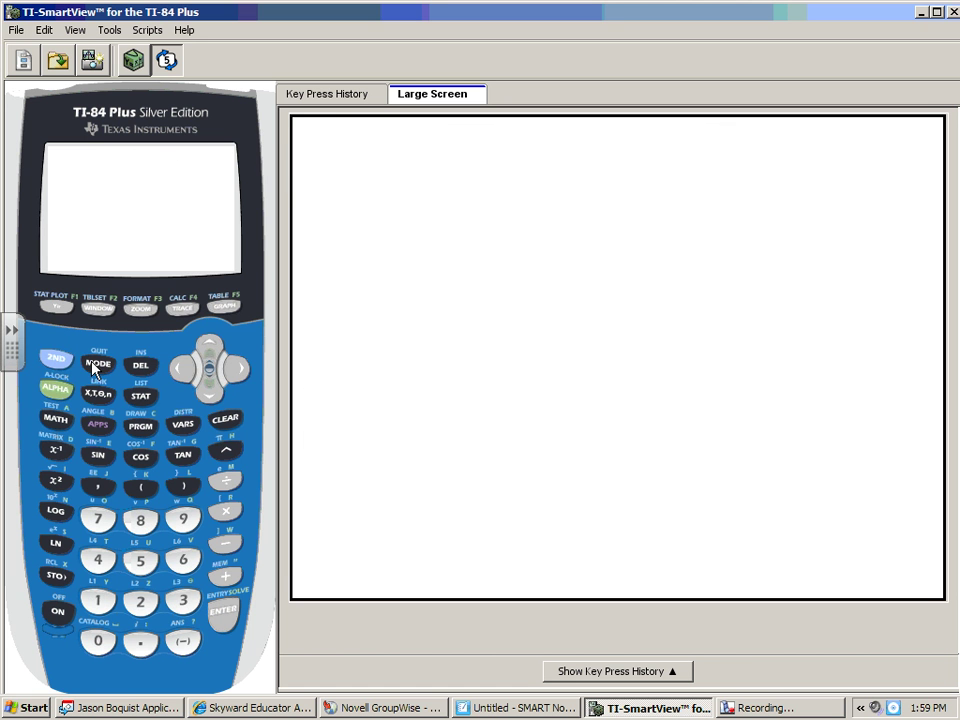
# In the mode settings, change the graphing mode from FUNC to POL.
pyautogui.click(96, 366)
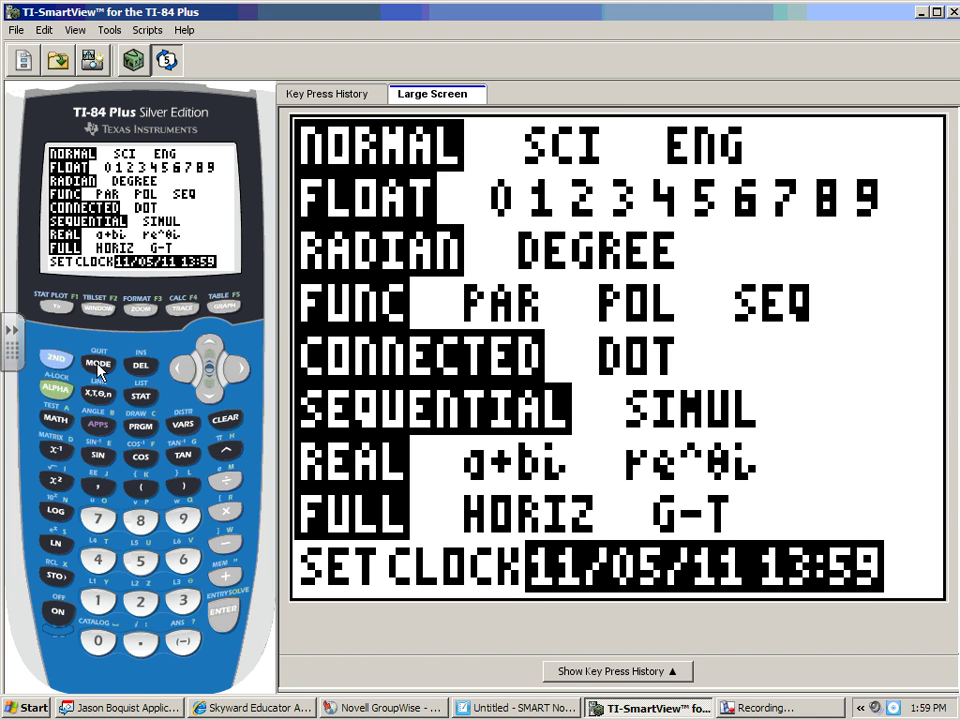
pyautogui.click(208, 385)
pyautogui.click(206, 399)
pyautogui.click(206, 399)
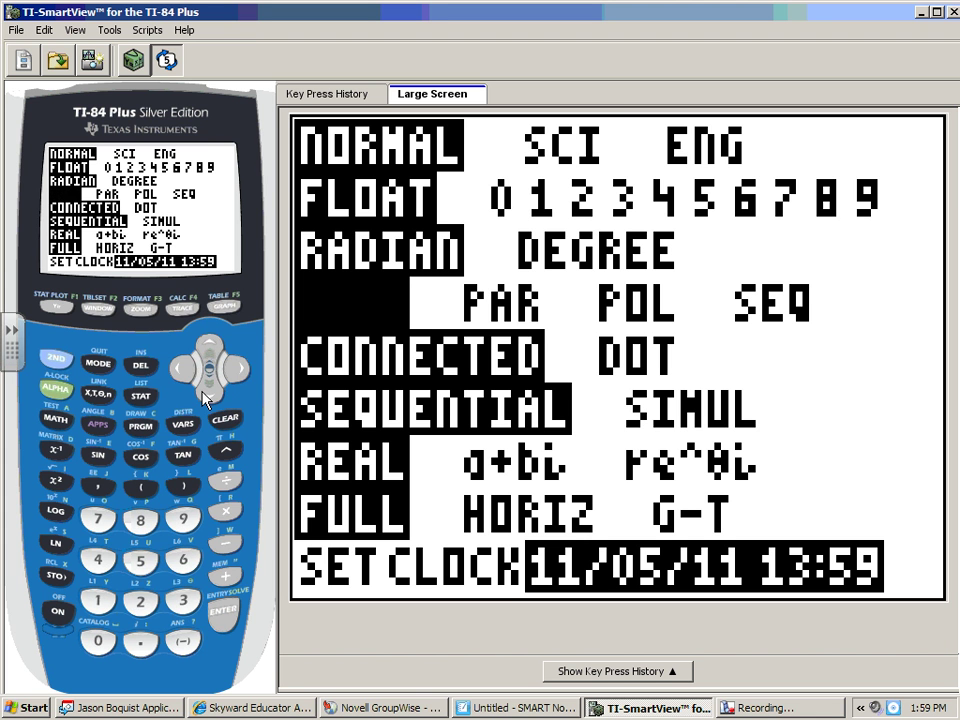
pyautogui.click(236, 370)
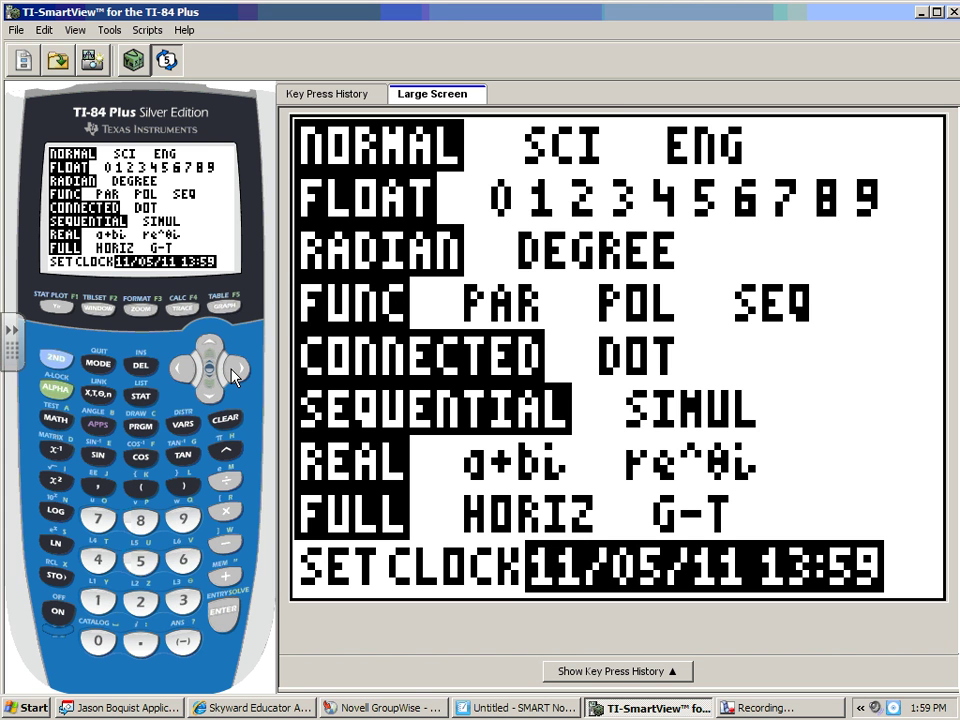
pyautogui.click(236, 370)
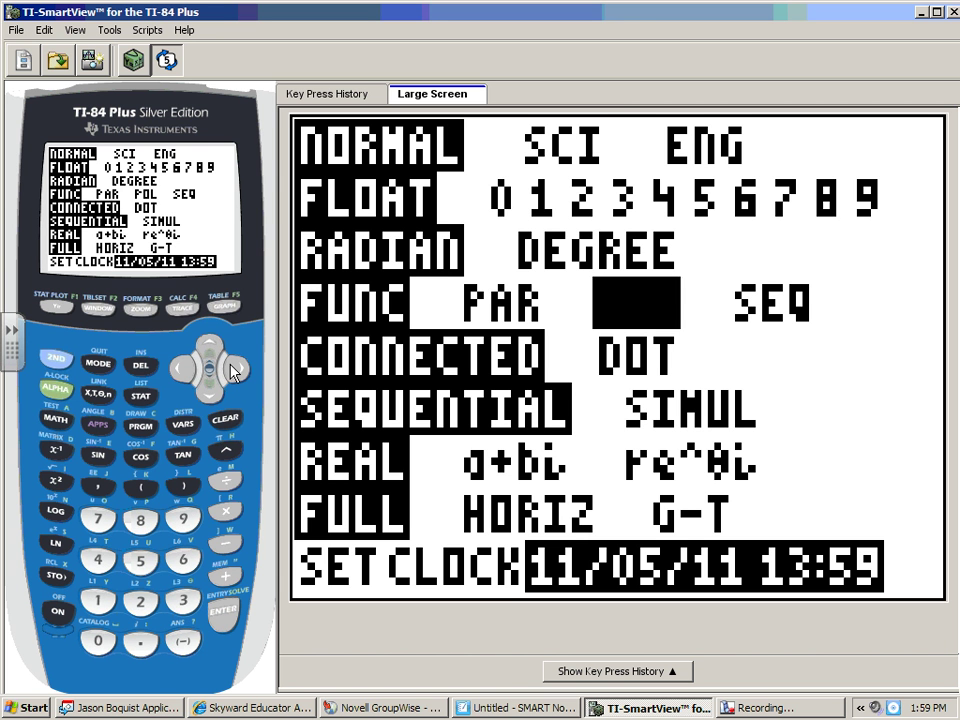
pyautogui.click(221, 614)
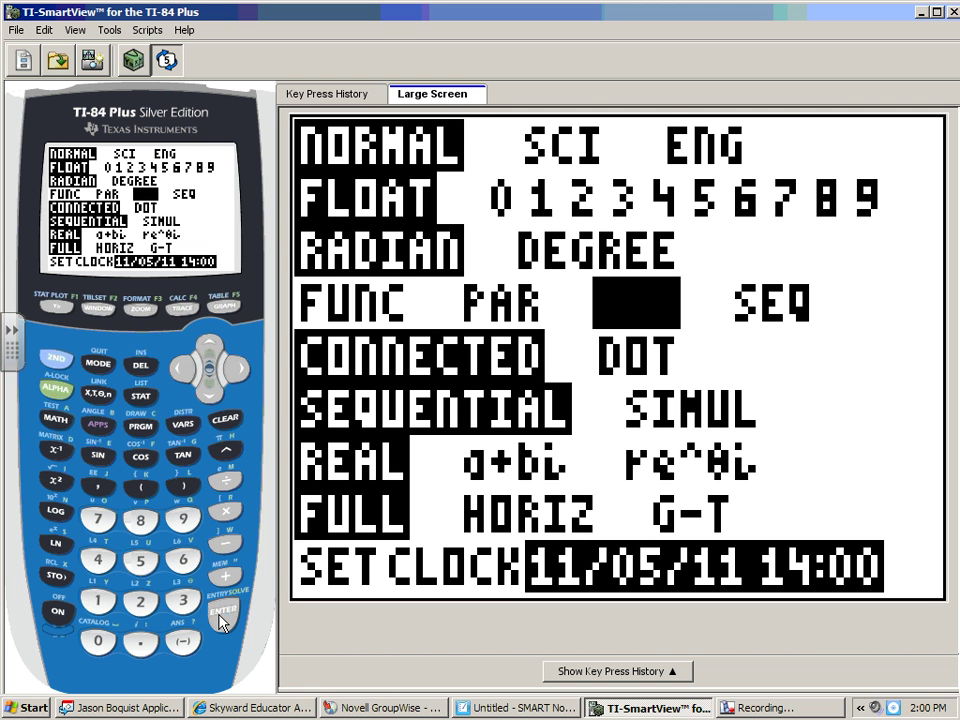
# In the r1–r6 polar list, toggle Plot1 on and back off, ending on r1.
pyautogui.click(56, 306)
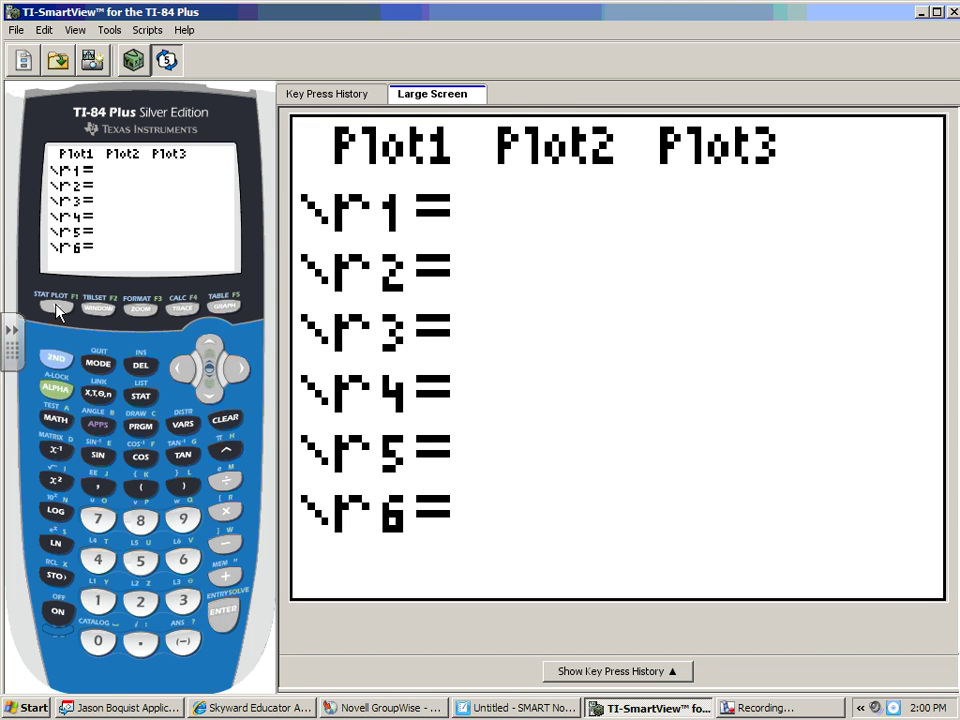
pyautogui.click(206, 348)
pyautogui.click(222, 611)
pyautogui.click(208, 390)
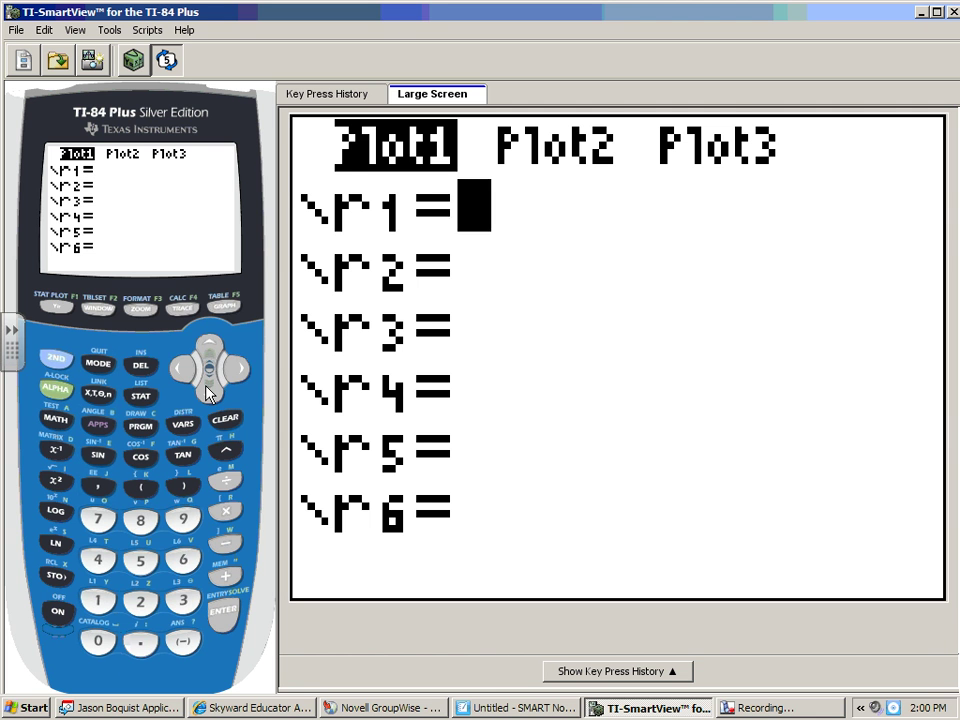
pyautogui.click(208, 343)
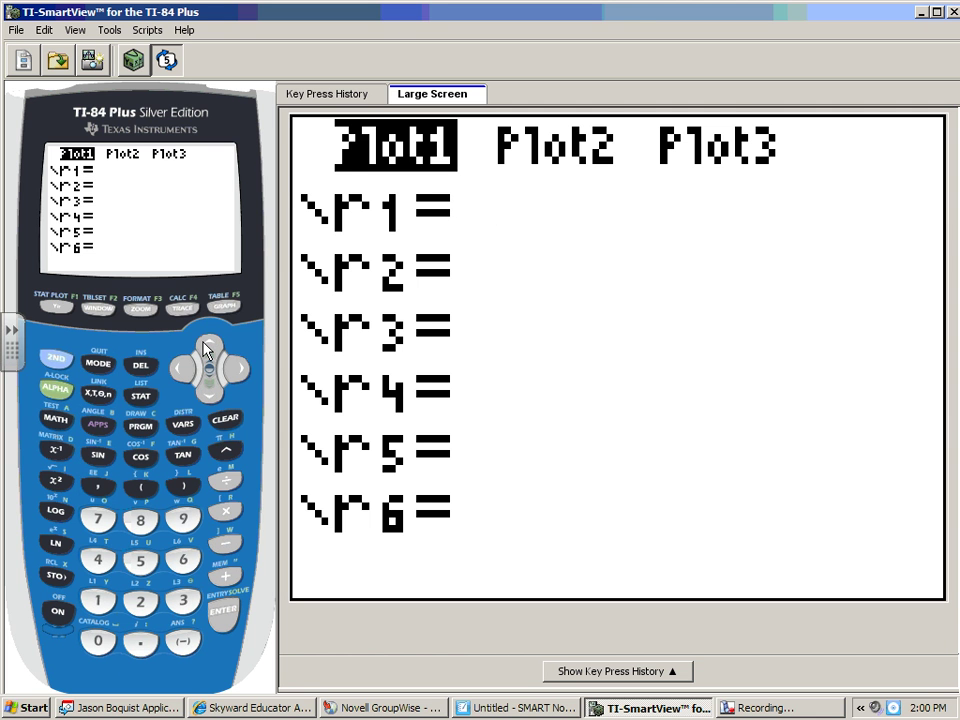
pyautogui.click(218, 614)
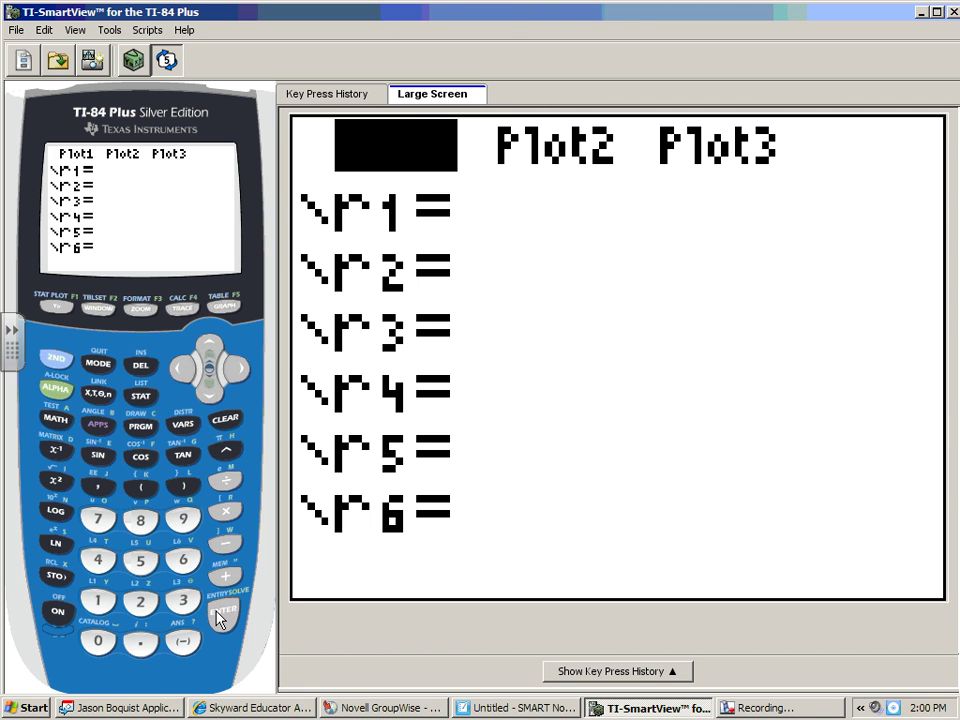
pyautogui.click(206, 387)
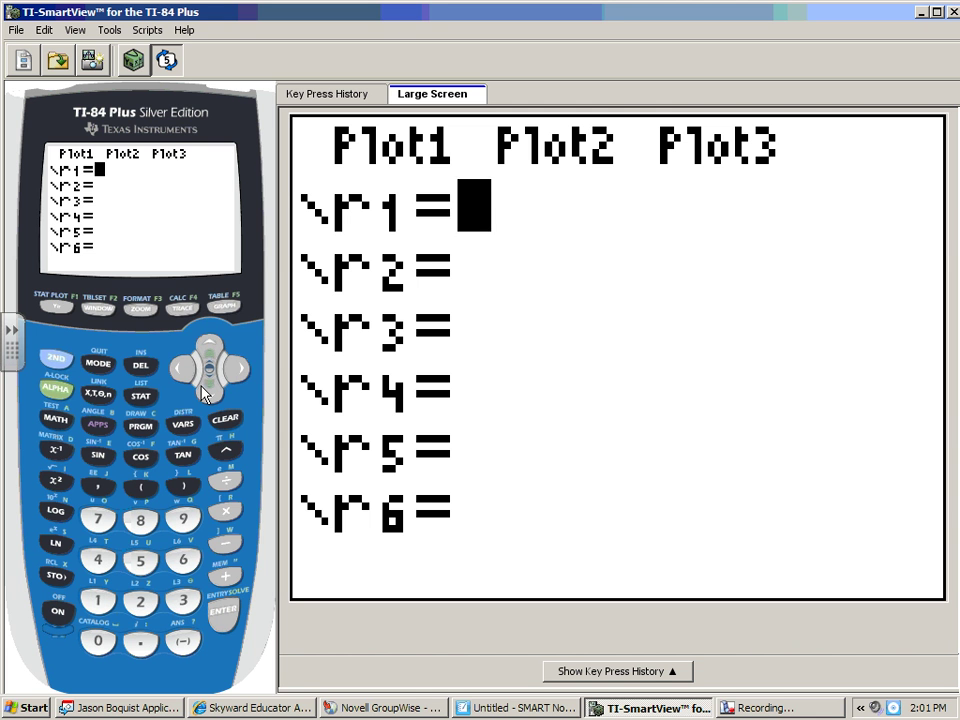
# Enter r1 = .5θ and display the WINDOW settings (θmax 6.2831853…, x-range -10 to 10).
pyautogui.click(140, 520)
pyautogui.click(140, 643)
pyautogui.click(140, 562)
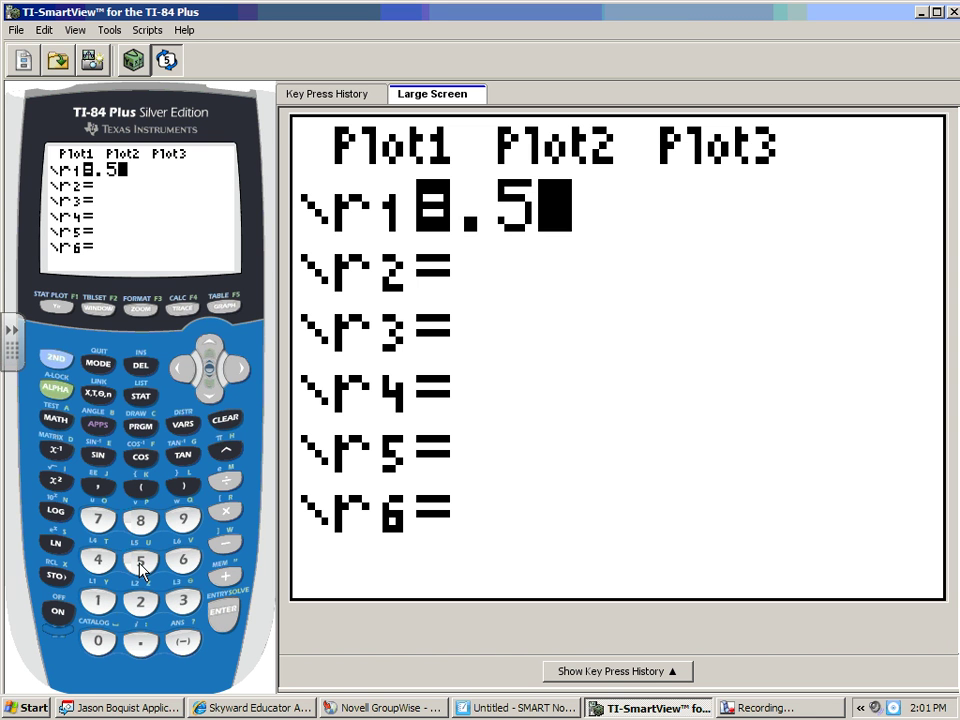
pyautogui.click(97, 397)
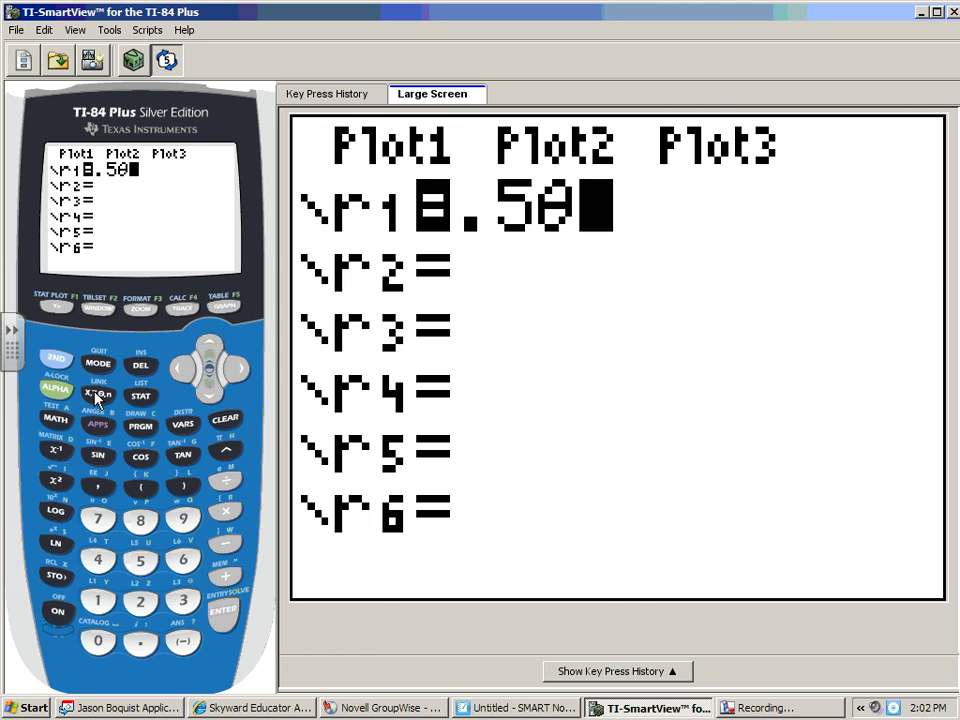
pyautogui.click(96, 310)
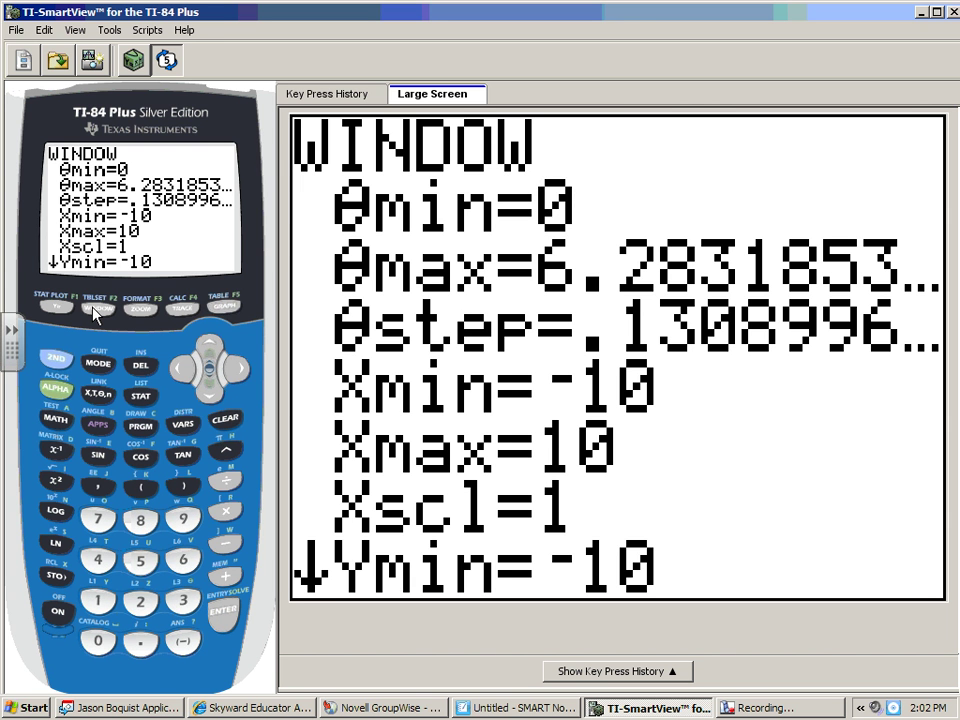
# Enter 8π as θmax, stored as 25.132741….
pyautogui.click(208, 392)
pyautogui.click(140, 520)
pyautogui.click(57, 360)
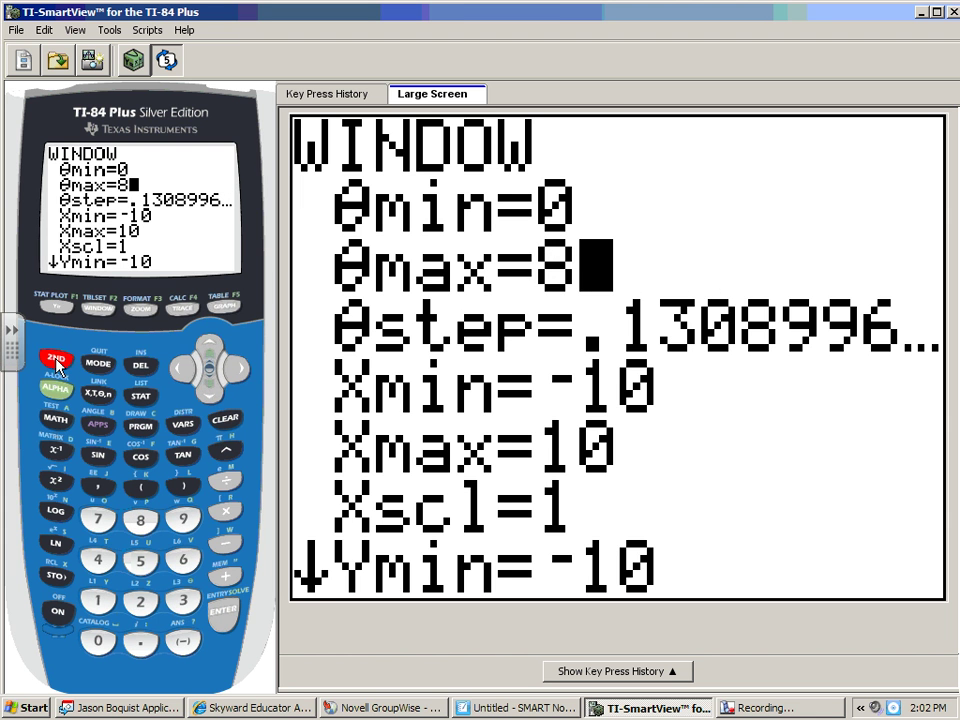
pyautogui.click(224, 451)
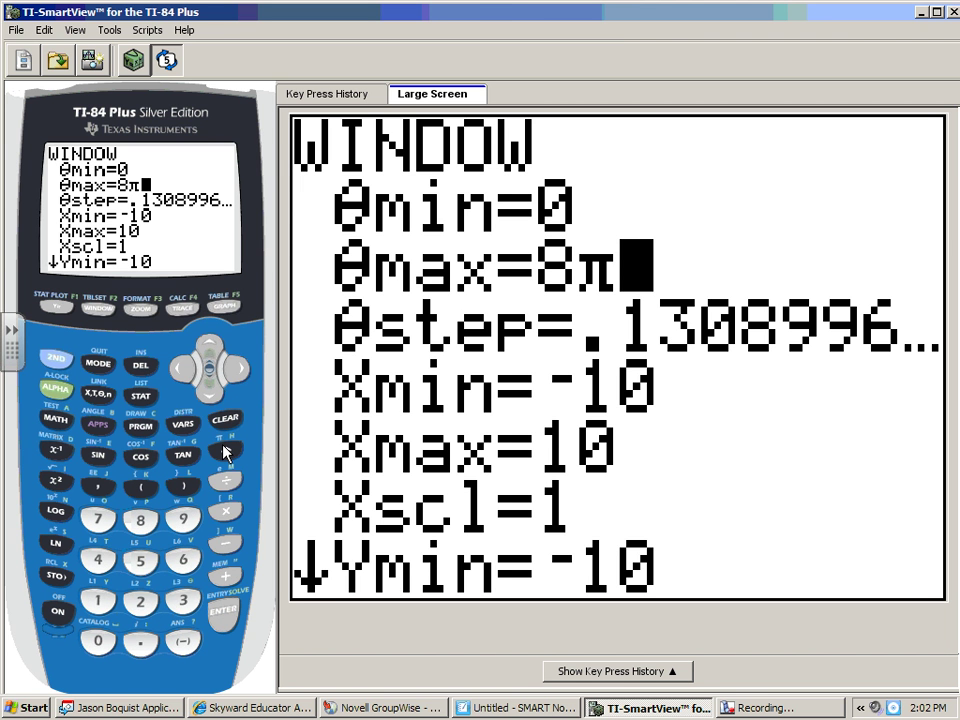
pyautogui.click(207, 388)
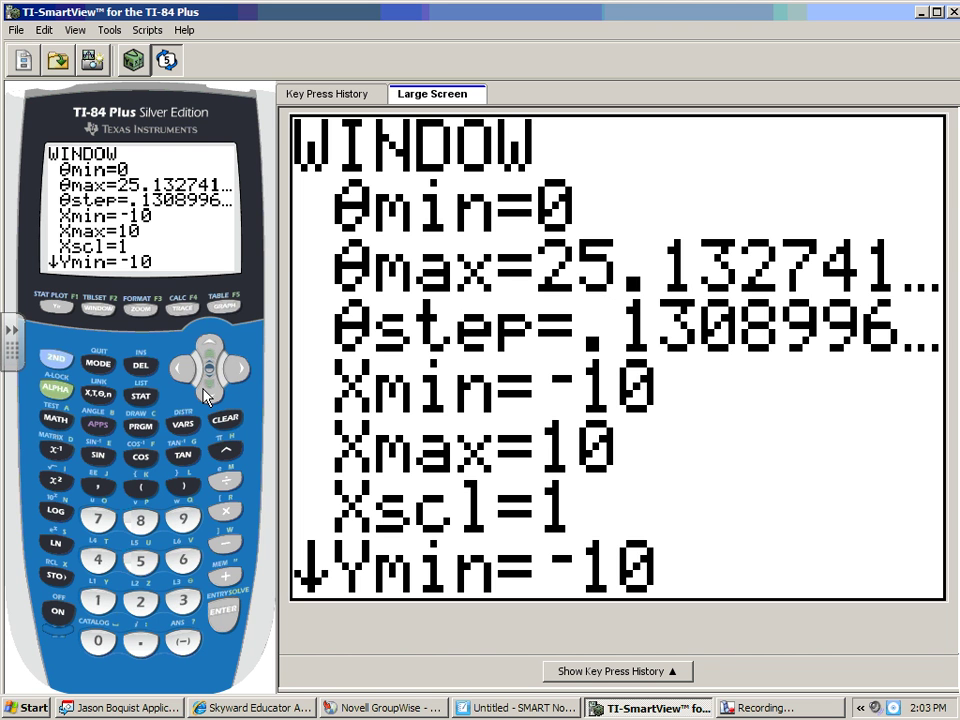
# Enter π/6 as θstep, stored as .5235987….
pyautogui.click(54, 361)
pyautogui.click(223, 451)
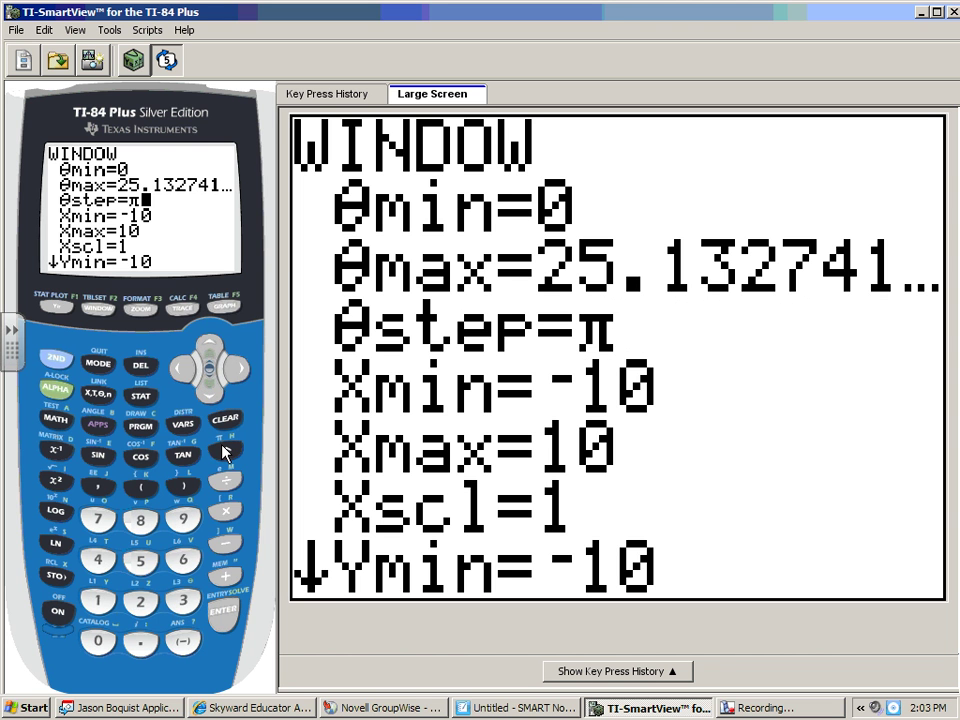
pyautogui.click(224, 481)
pyautogui.click(182, 561)
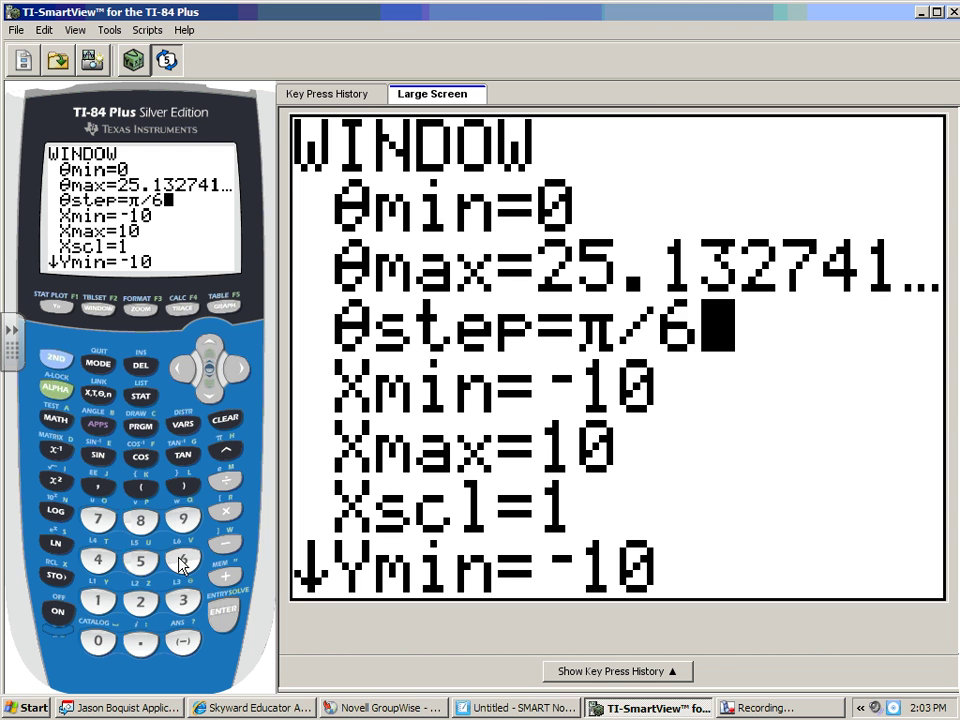
pyautogui.click(208, 388)
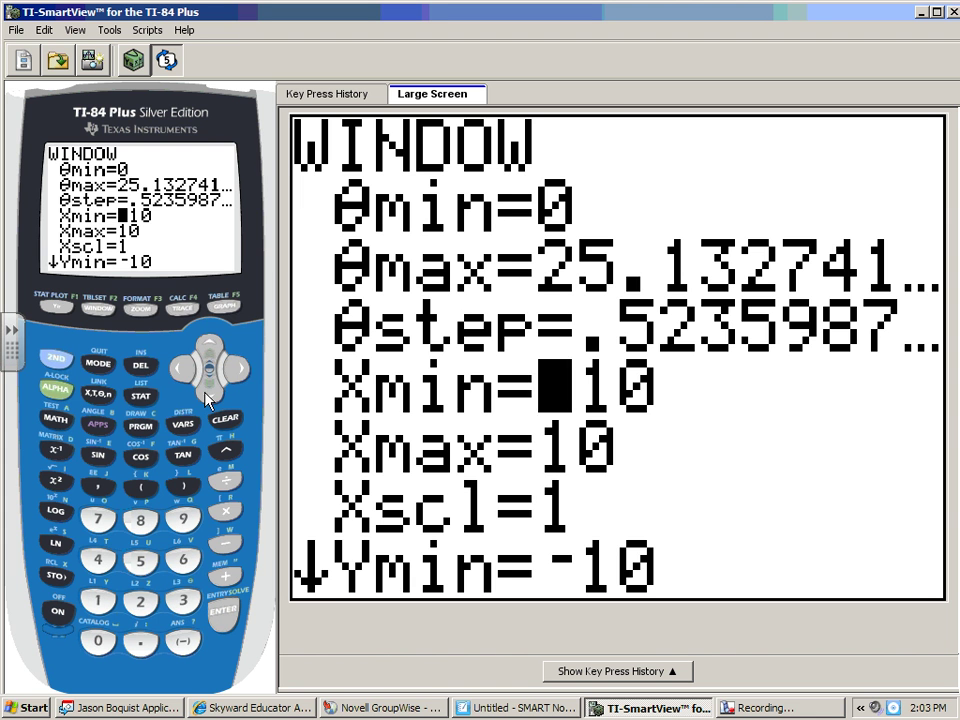
# Step through Xmax, Xscl, Ymin, Ymax and Yscl, leaving ranges at -10 to 10 with scales of 1.
pyautogui.click(206, 395)
pyautogui.click(207, 392)
pyautogui.click(207, 391)
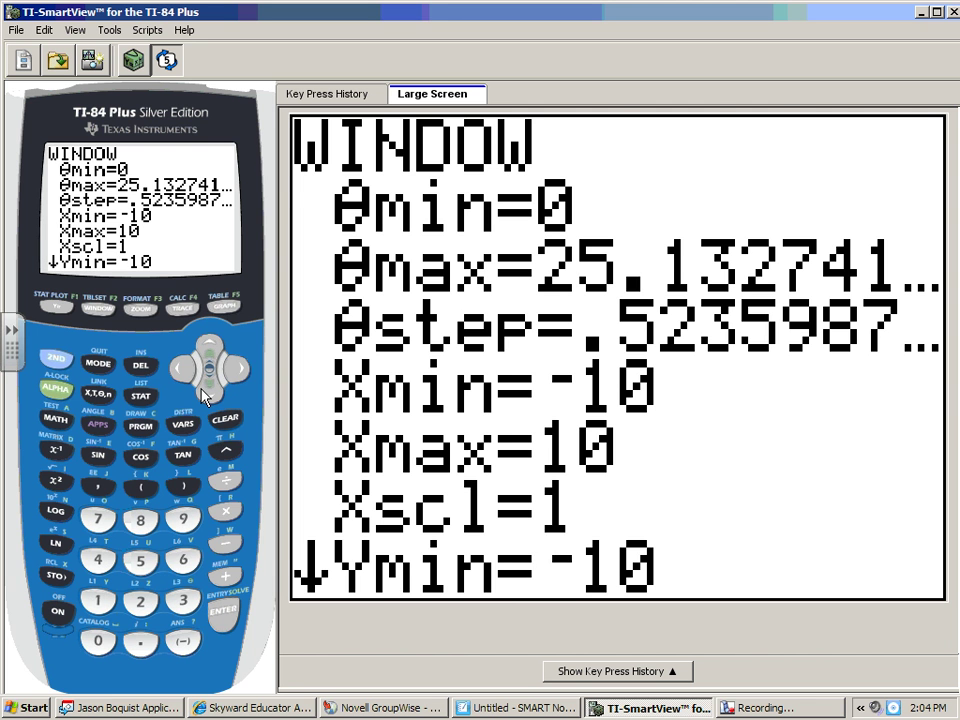
pyautogui.click(205, 390)
pyautogui.click(205, 390)
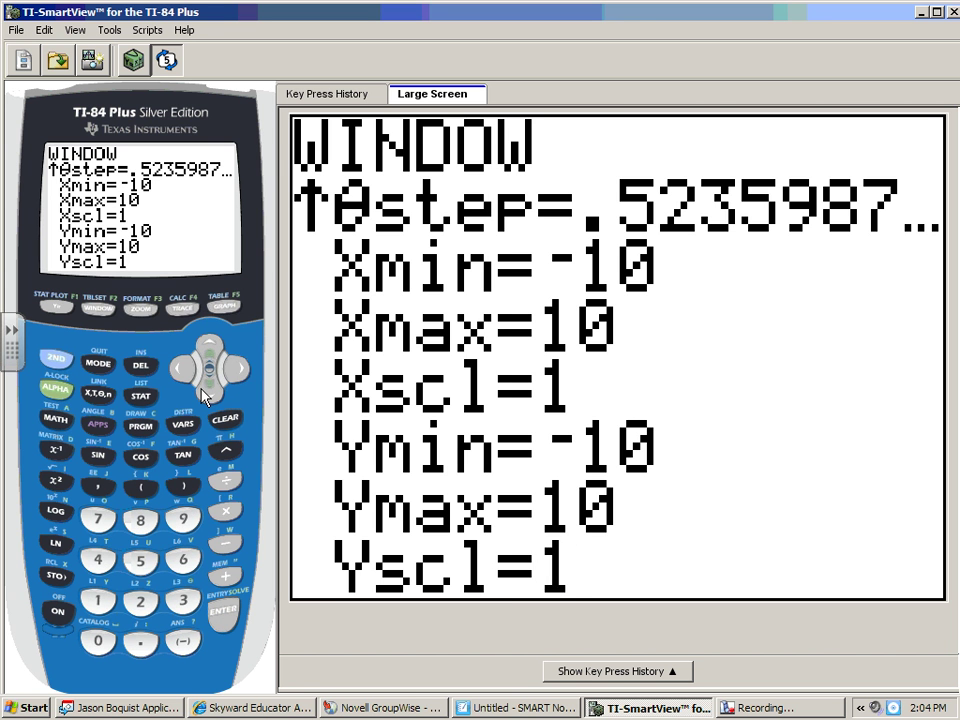
# Graph r1 = .5θ as an outward spiral across the -10 to 10 window.
pyautogui.click(219, 309)
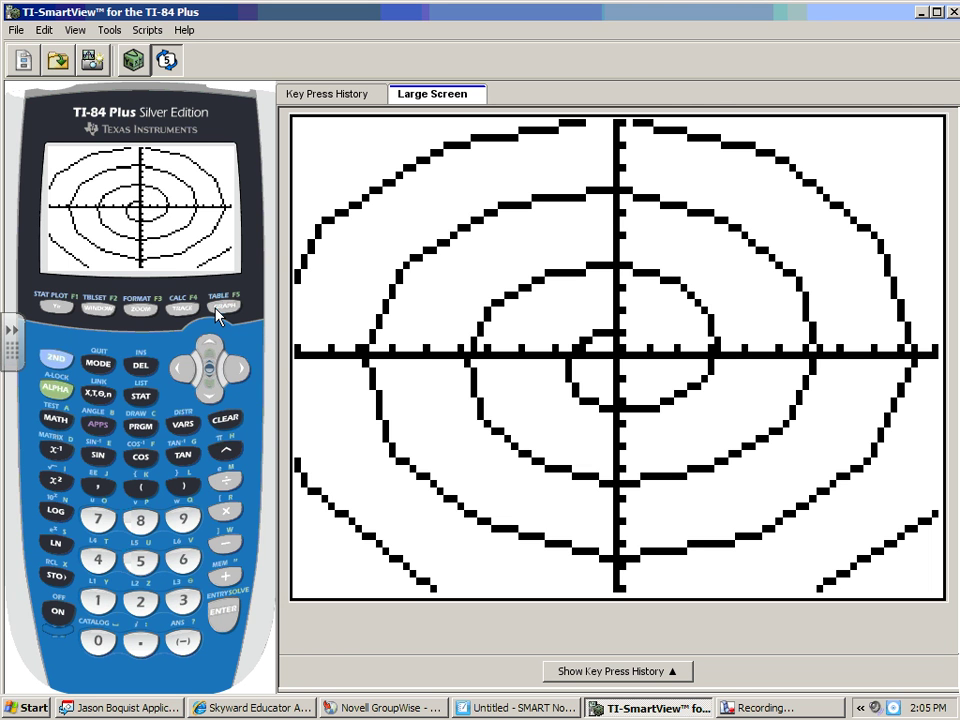
# Change θmax to 2π (6.2831853…) and redraw r1 as a single small loop.
pyautogui.click(97, 309)
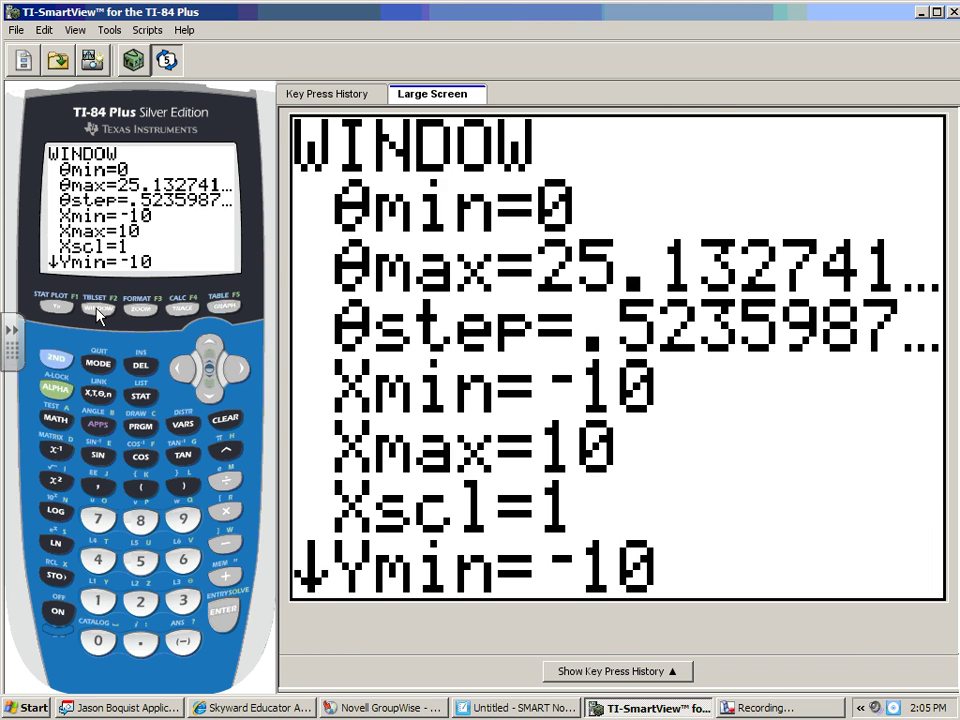
pyautogui.click(208, 385)
pyautogui.click(98, 640)
pyautogui.click(224, 610)
pyautogui.click(140, 601)
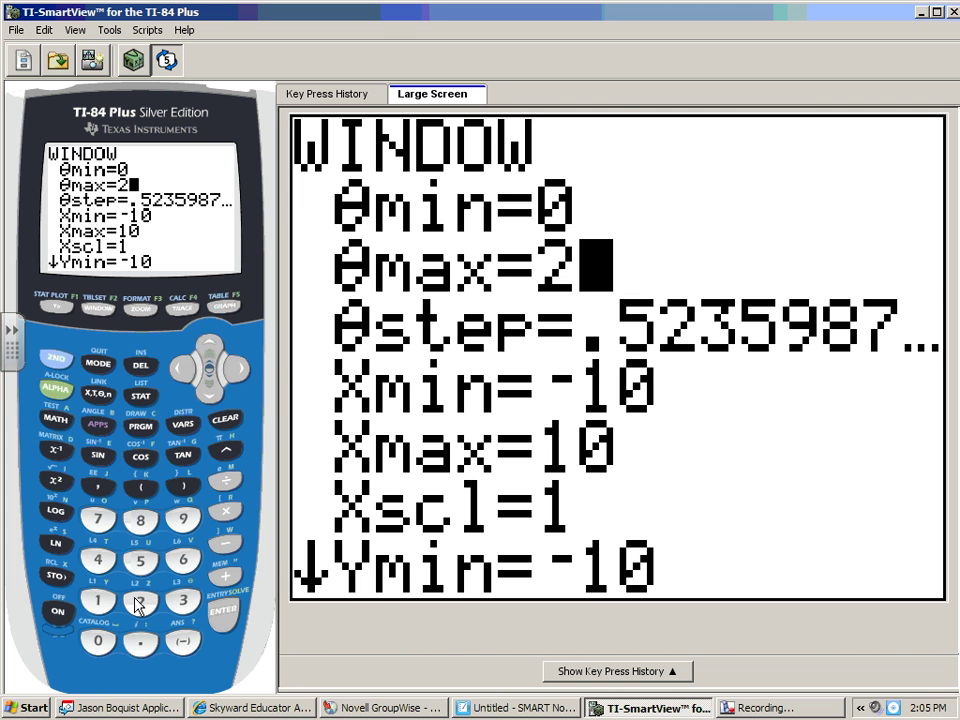
pyautogui.click(57, 360)
pyautogui.click(224, 450)
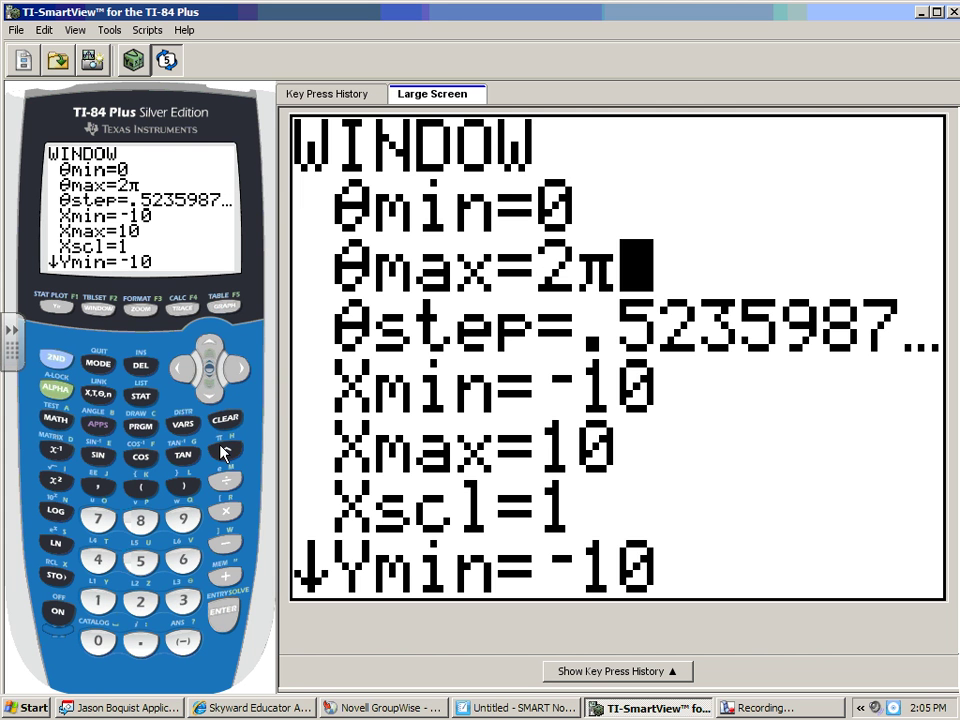
pyautogui.click(207, 395)
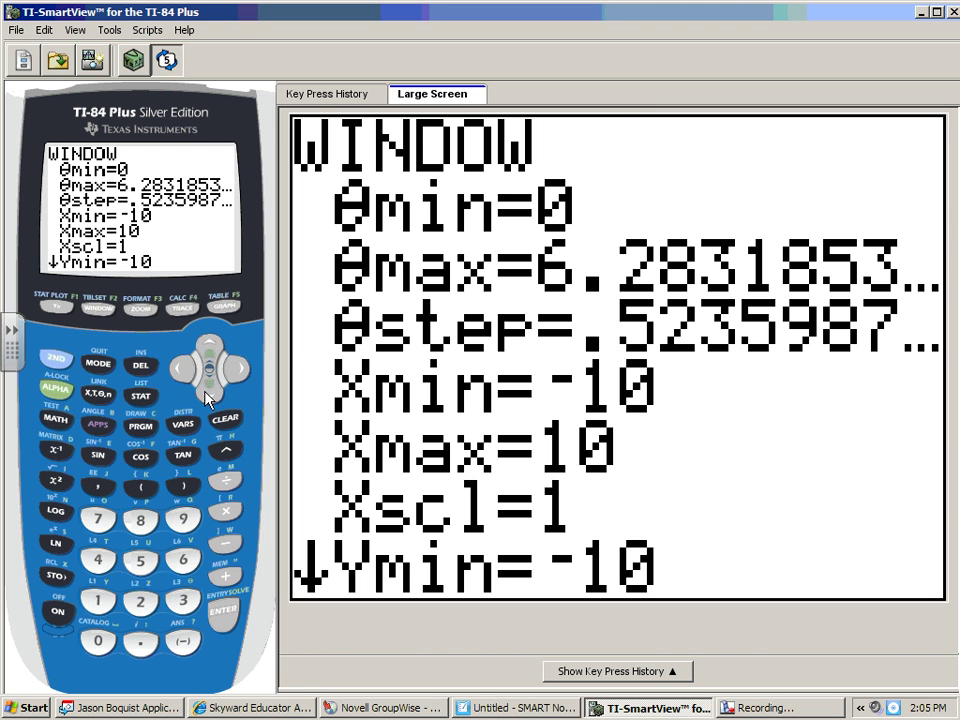
pyautogui.click(223, 307)
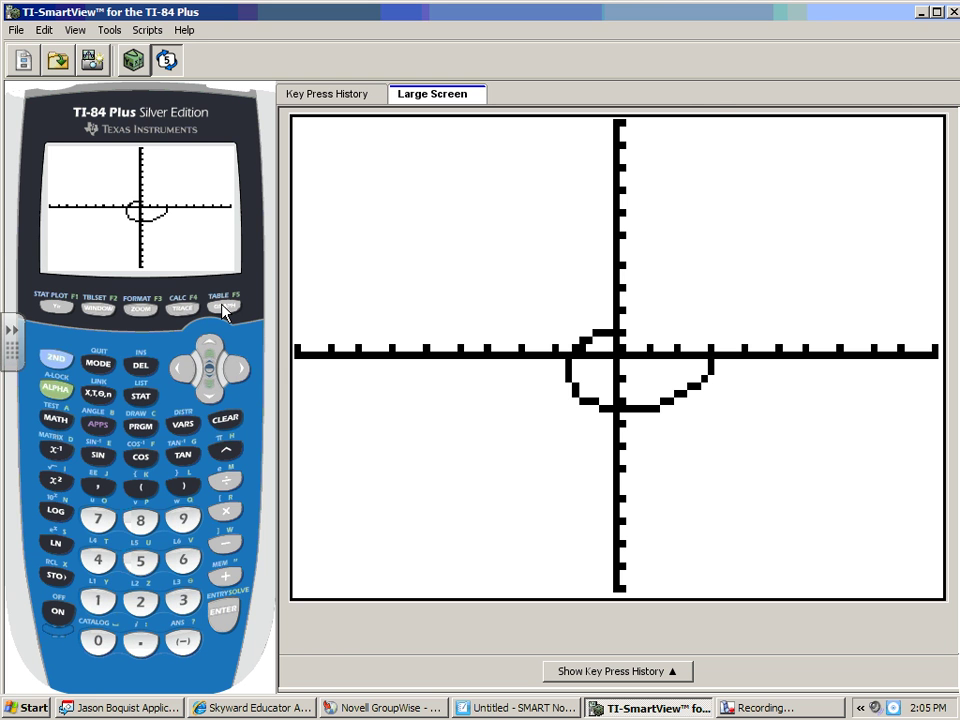
# Set θmax to 8π and graph the polar curve as an outward-winding spiral.
pyautogui.click(98, 307)
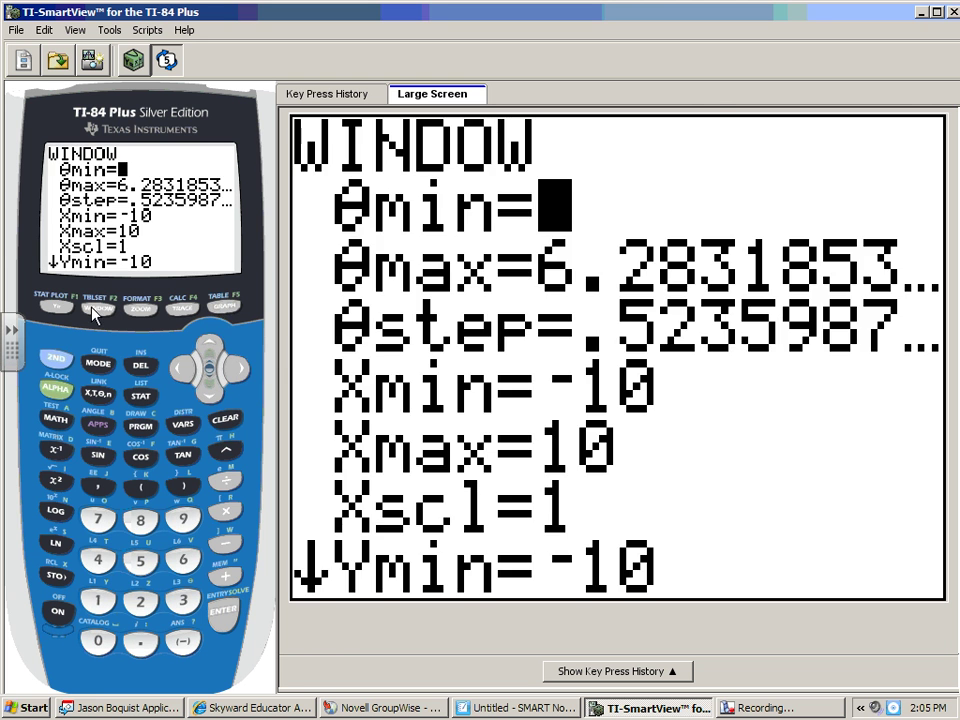
pyautogui.click(208, 388)
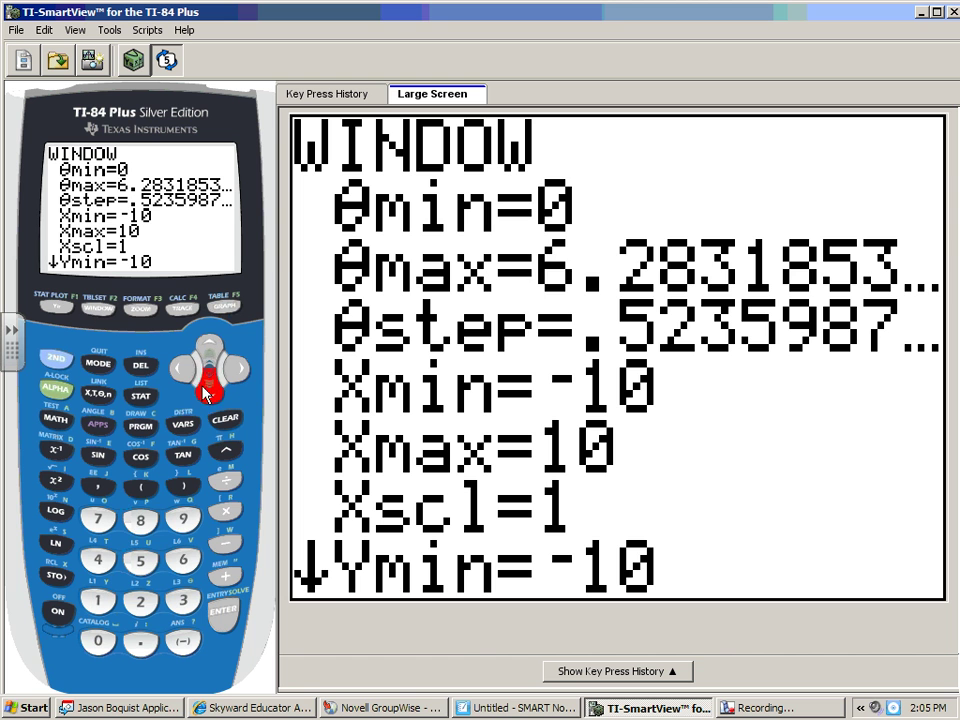
pyautogui.click(139, 520)
pyautogui.click(56, 359)
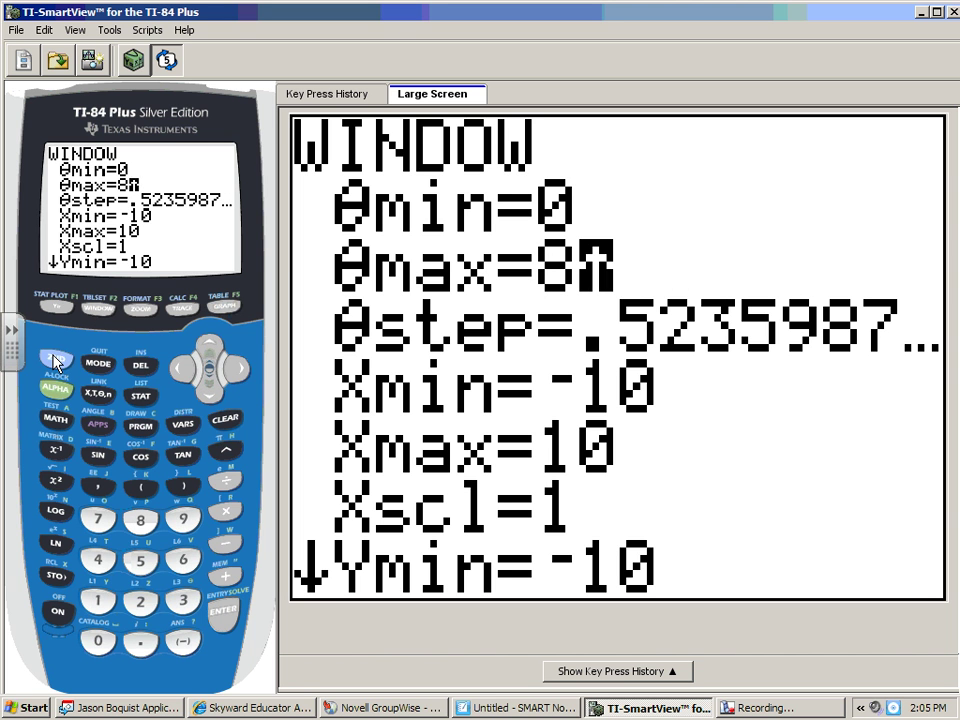
pyautogui.click(222, 450)
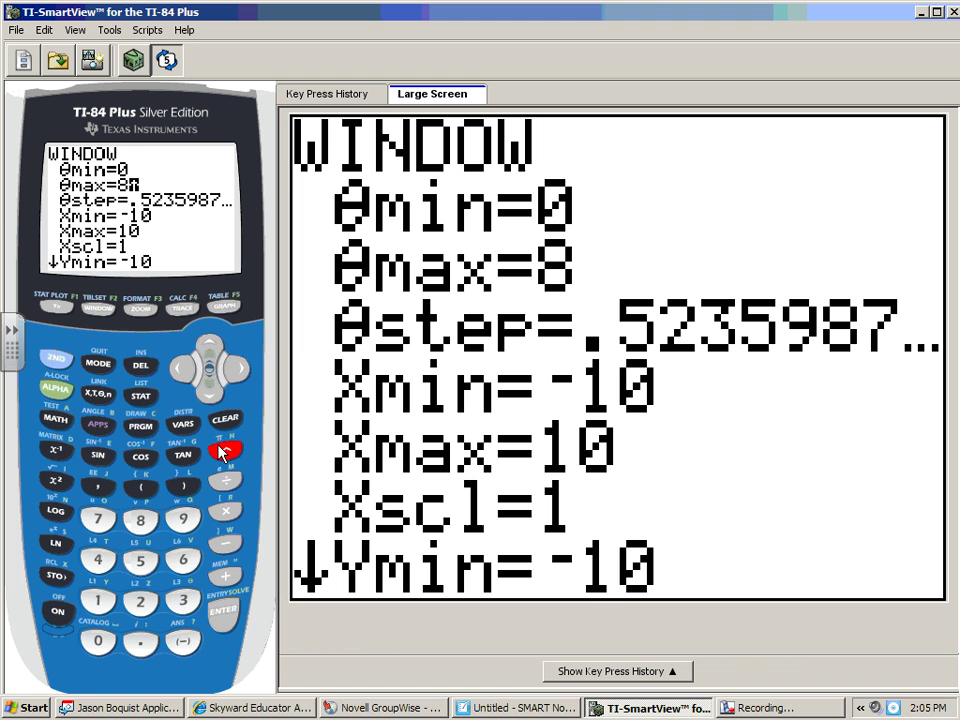
pyautogui.click(222, 308)
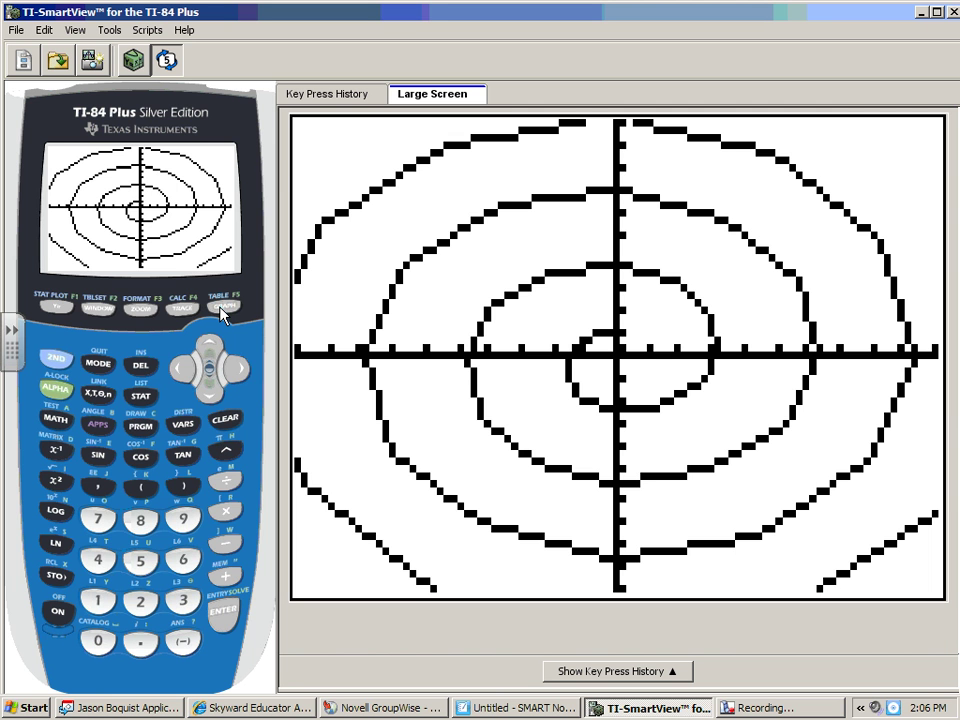
# Overwrite polar equation r1, formerly .5θ, with 3√(cos(2θ)) in the Y= editor.
pyautogui.click(54, 308)
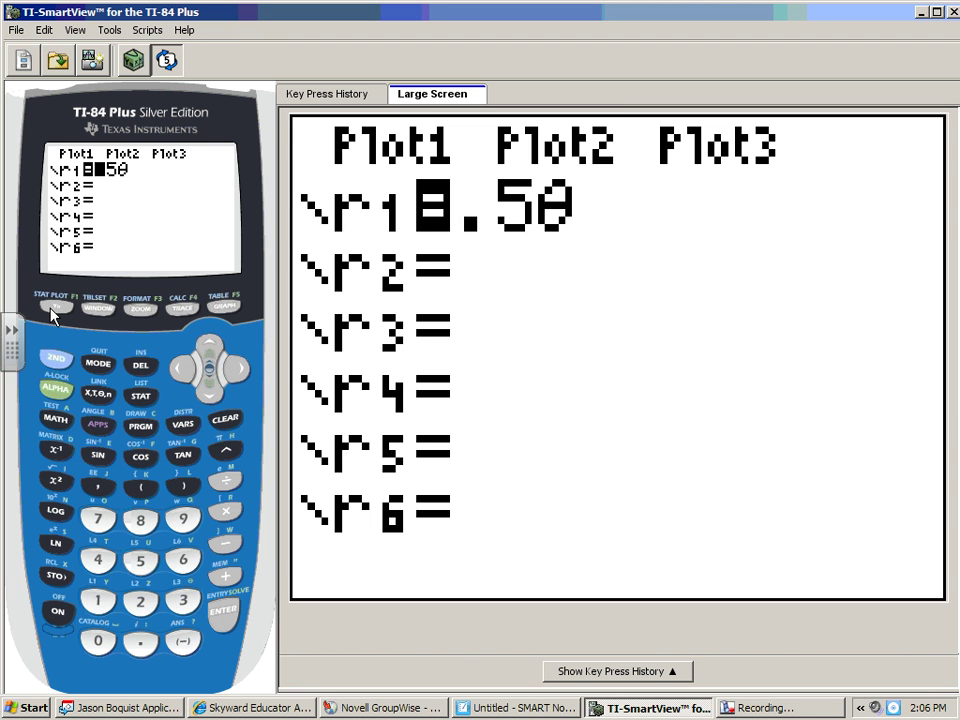
pyautogui.click(182, 604)
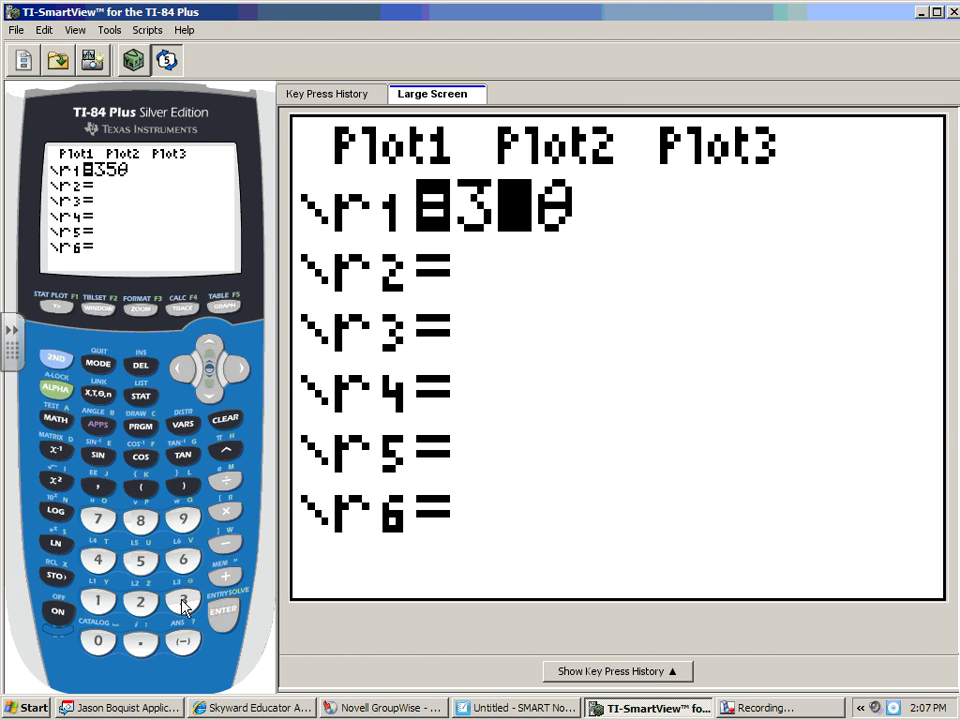
pyautogui.click(55, 360)
pyautogui.click(55, 480)
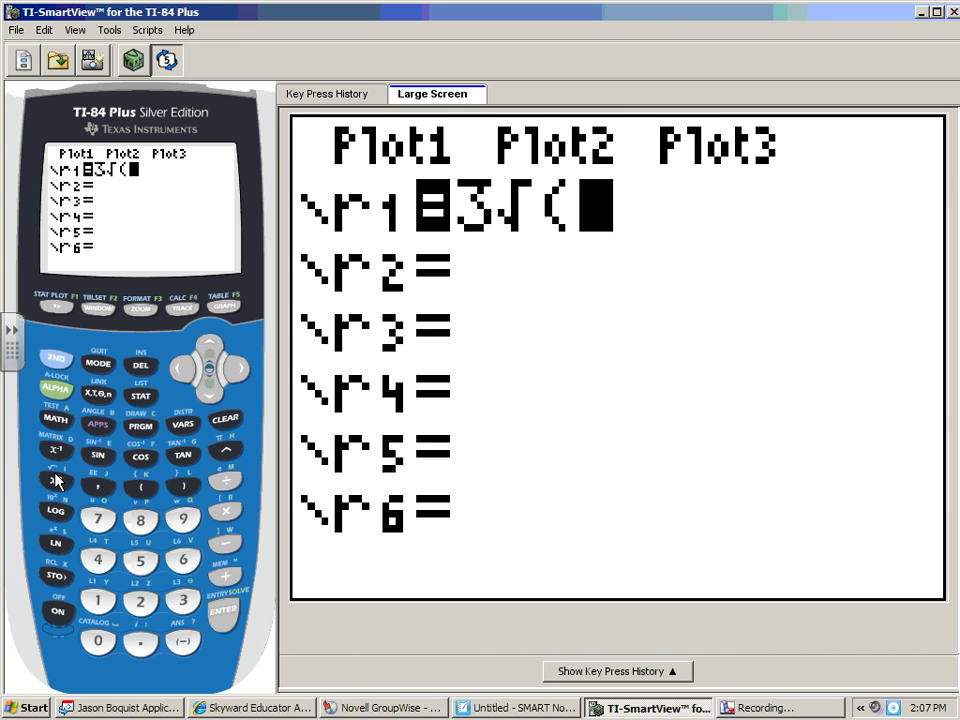
pyautogui.click(140, 457)
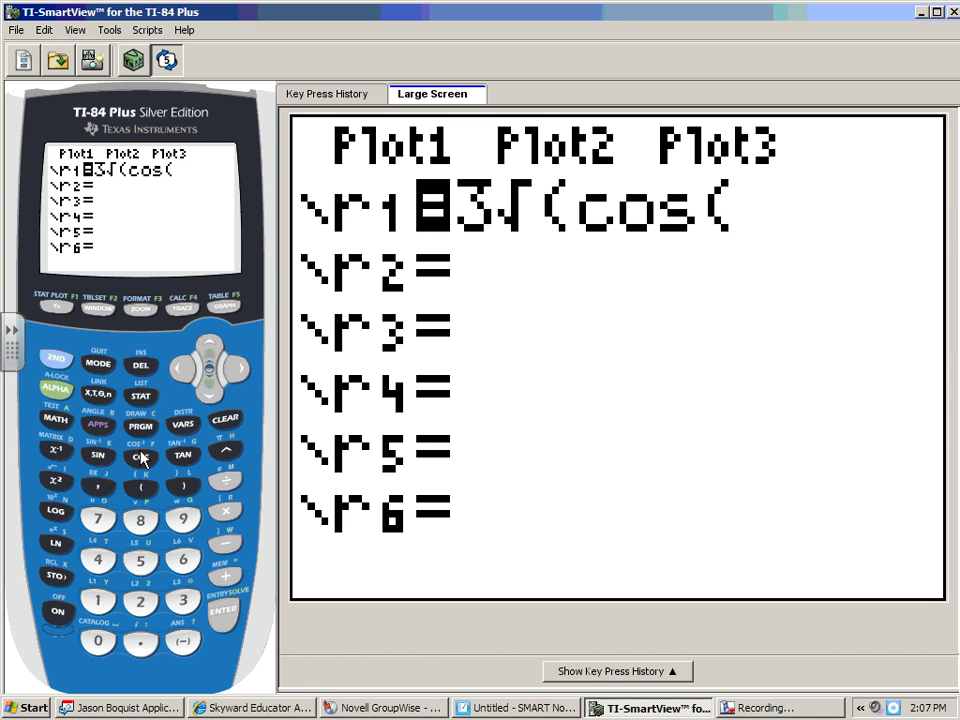
pyautogui.click(137, 601)
pyautogui.click(99, 396)
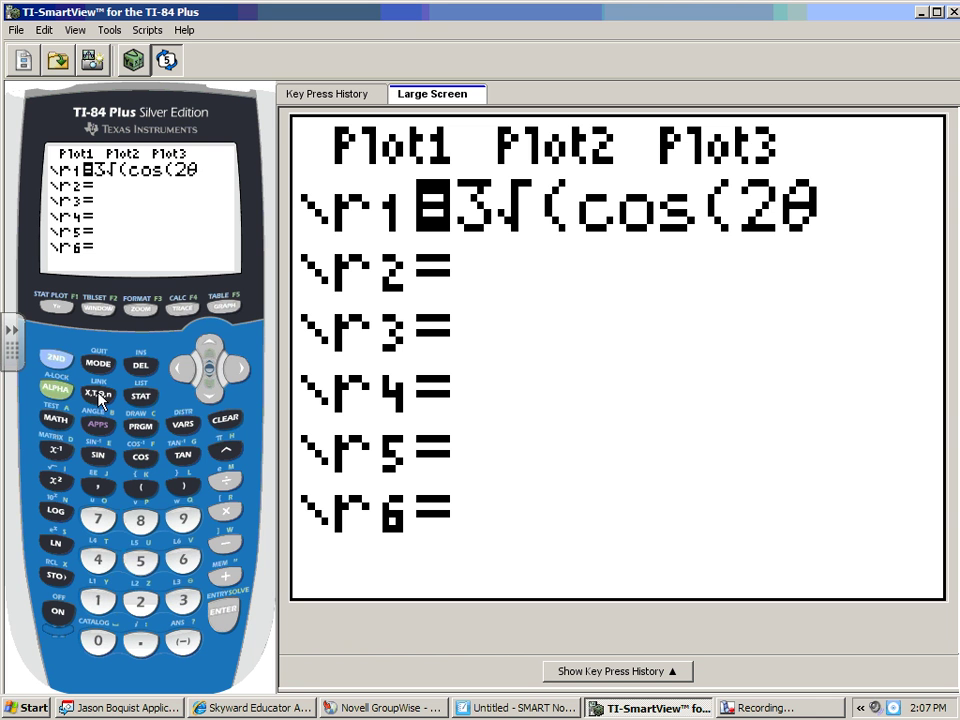
pyautogui.click(187, 489)
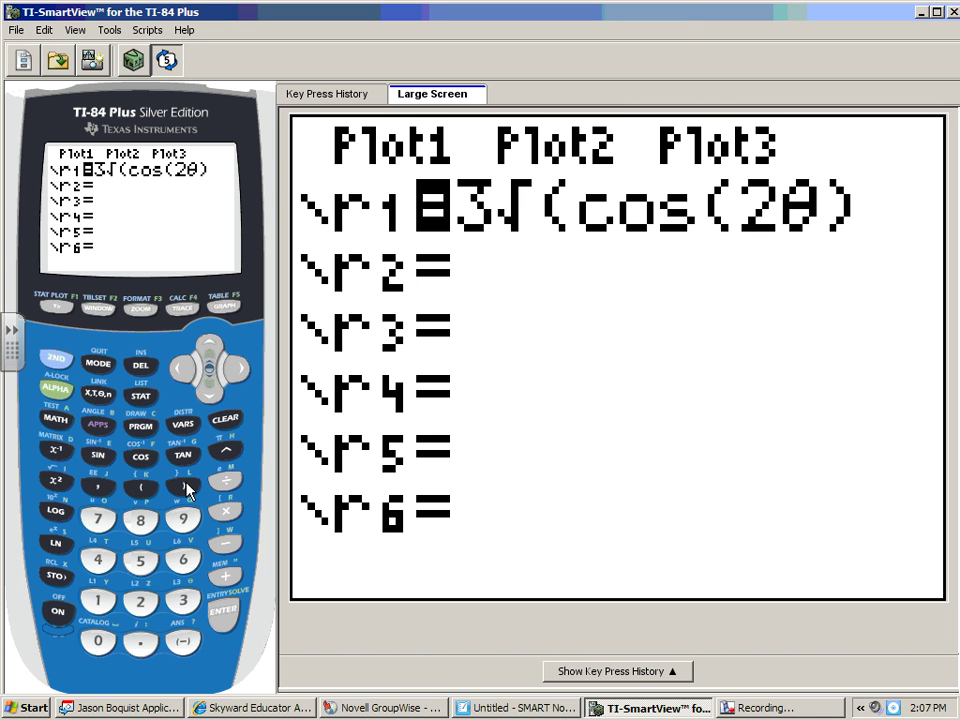
pyautogui.click(184, 489)
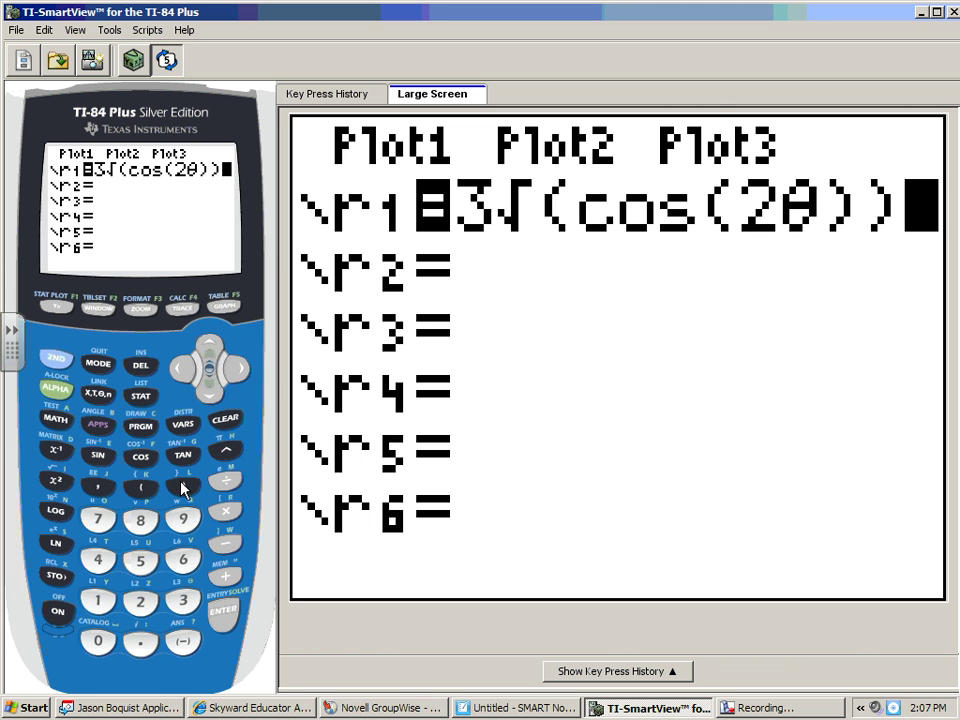
# Set θmin to 0 and θmax to 2π, then graph the tiny lemniscate lobes.
pyautogui.click(99, 308)
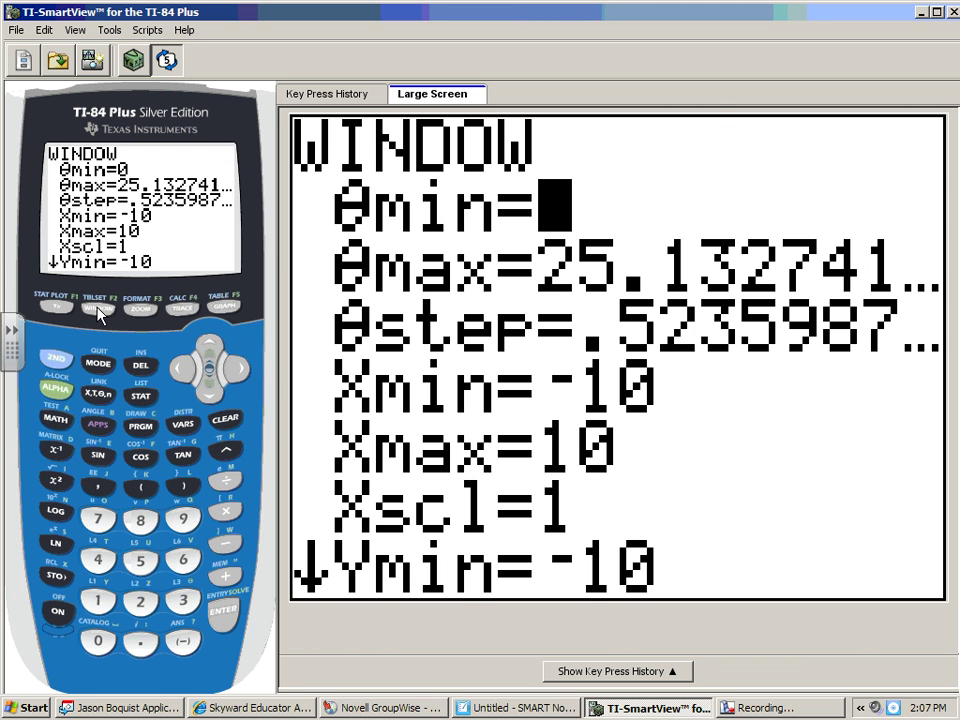
pyautogui.write('0')
pyautogui.click(208, 390)
pyautogui.click(138, 602)
pyautogui.click(56, 358)
pyautogui.click(225, 450)
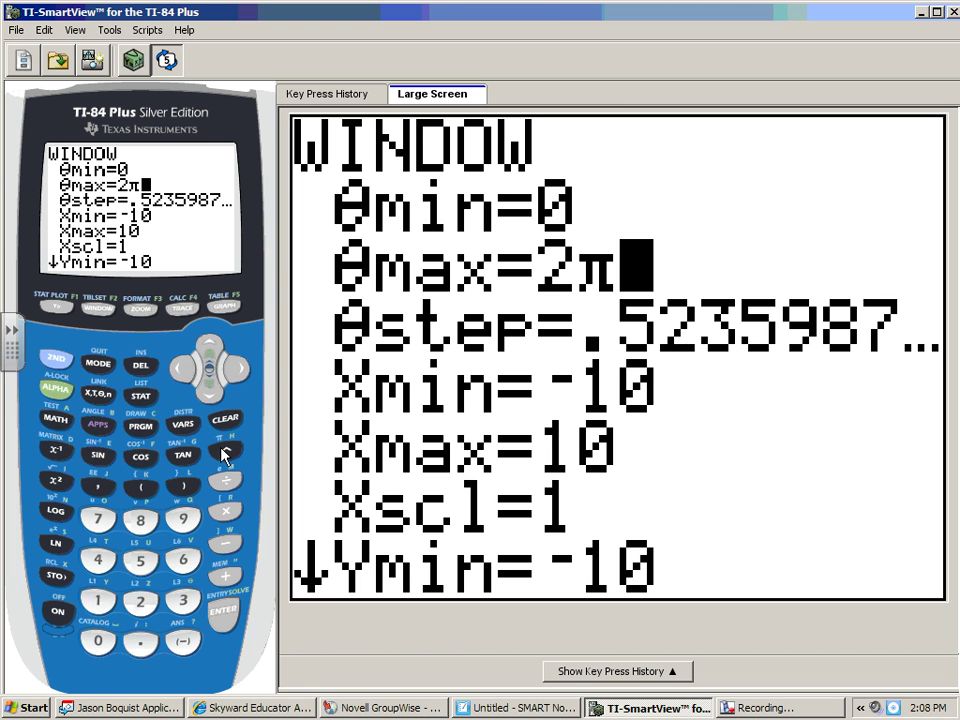
pyautogui.click(208, 390)
pyautogui.click(208, 390)
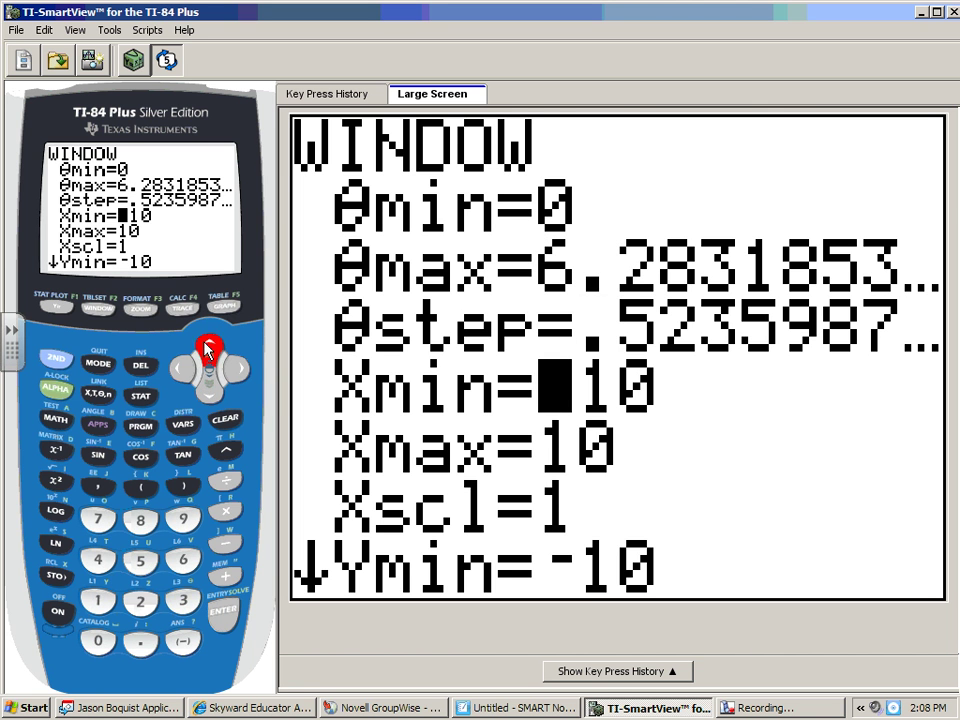
pyautogui.click(207, 348)
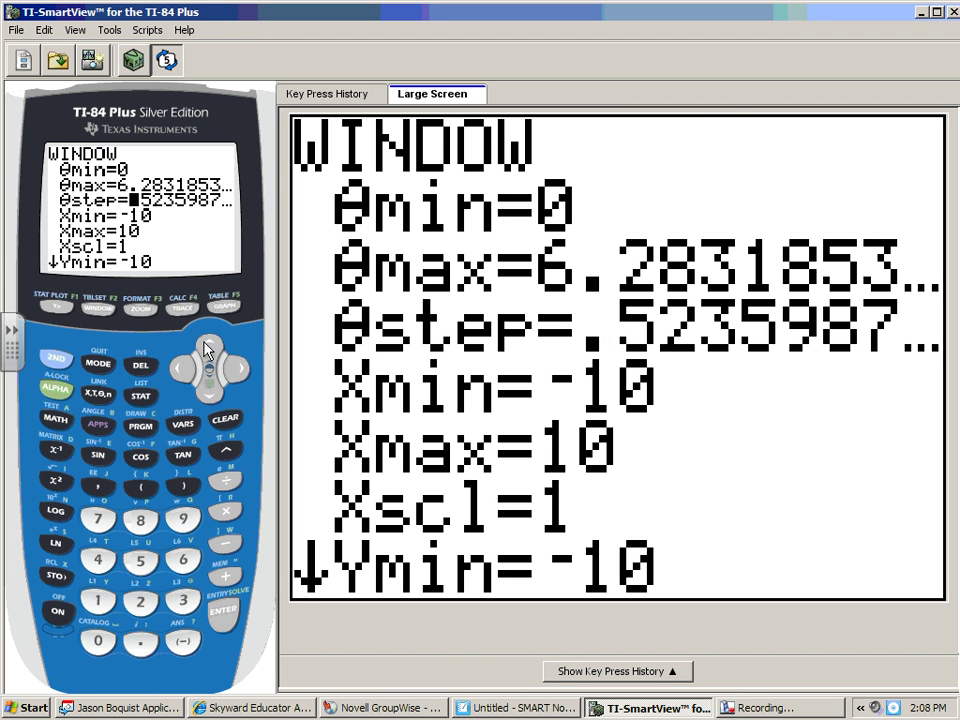
pyautogui.click(221, 310)
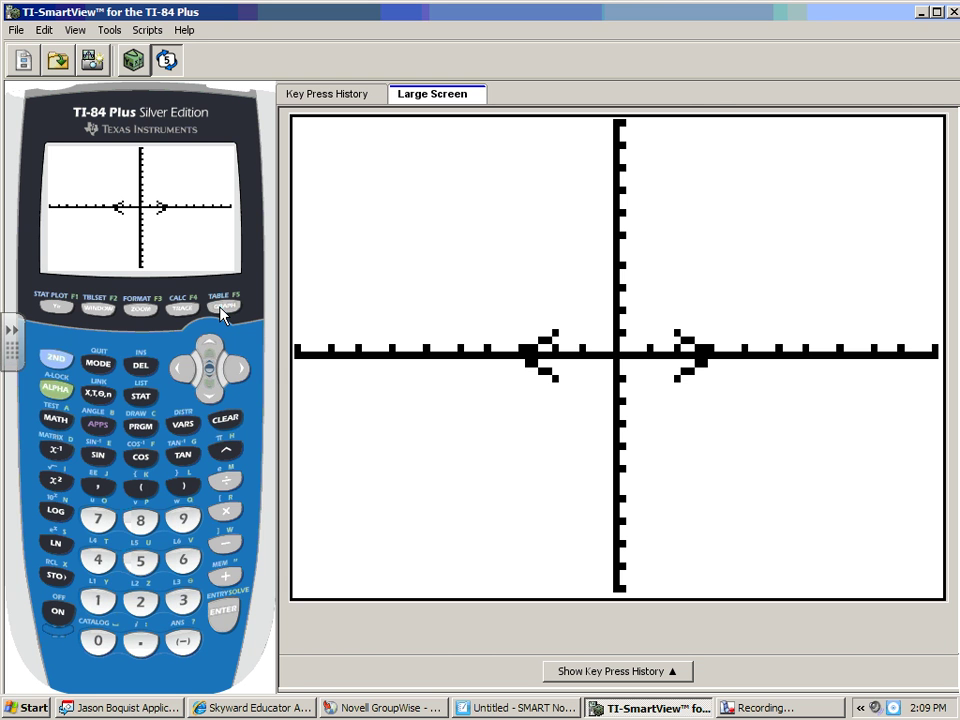
# Choose Zoom In from the ZOOM menu.
pyautogui.click(141, 311)
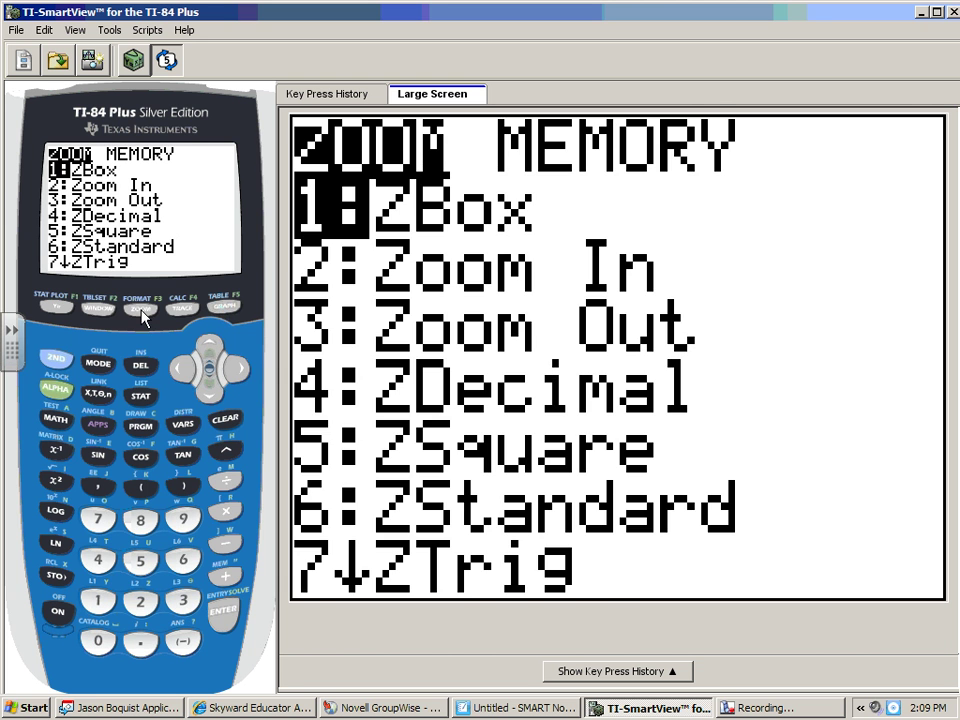
pyautogui.click(212, 388)
pyautogui.click(218, 622)
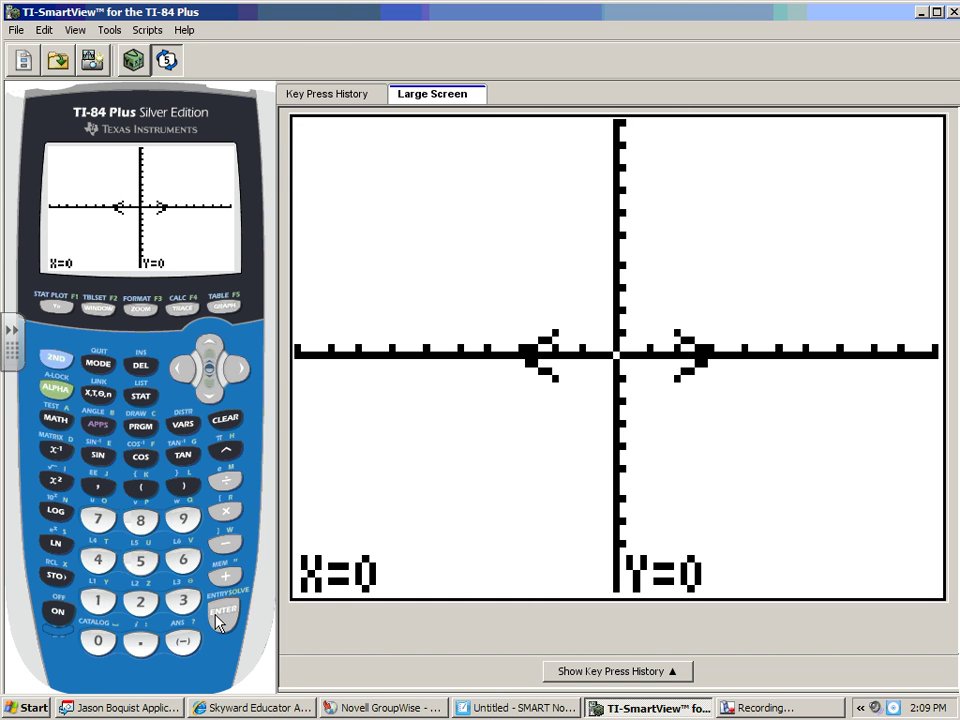
# Move the graph cursor back to X=0, Y=0 as the zoom centre.
pyautogui.click(208, 347)
pyautogui.click(184, 369)
pyautogui.click(208, 349)
pyautogui.click(208, 349)
pyautogui.click(184, 369)
pyautogui.click(184, 369)
pyautogui.click(184, 369)
pyautogui.click(208, 390)
pyautogui.click(208, 390)
pyautogui.click(208, 390)
pyautogui.click(208, 390)
pyautogui.click(208, 390)
pyautogui.click(208, 349)
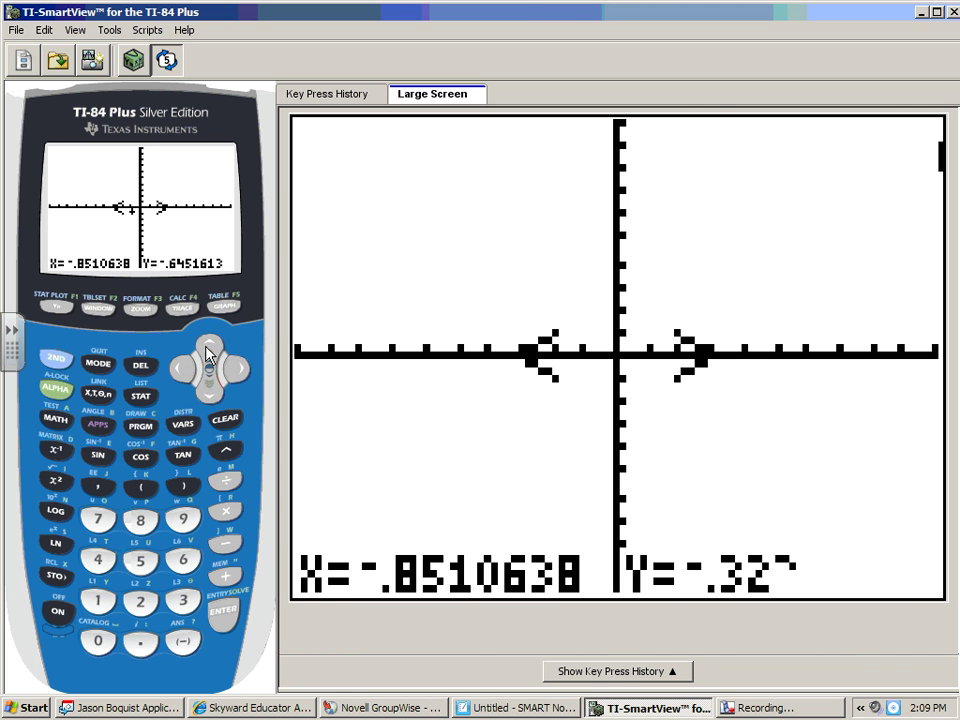
pyautogui.click(208, 349)
pyautogui.click(232, 369)
pyautogui.click(233, 369)
pyautogui.click(235, 370)
pyautogui.click(236, 371)
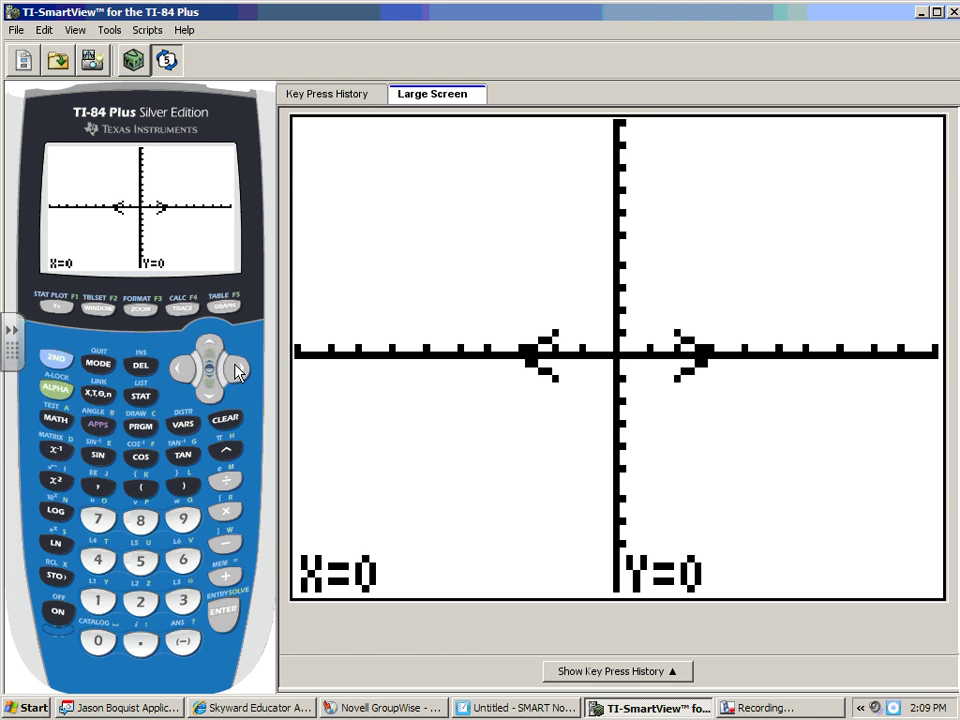
# Zoom in at the origin and view the new window, Xmin -2.5 to Xmax 2.5.
pyautogui.click(221, 613)
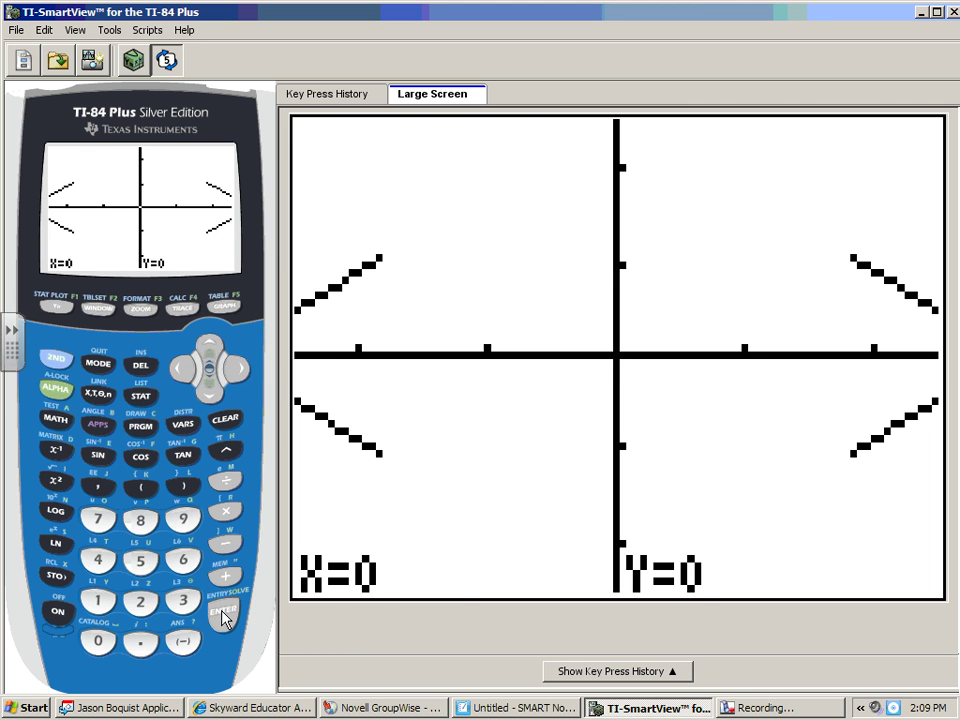
pyautogui.click(99, 309)
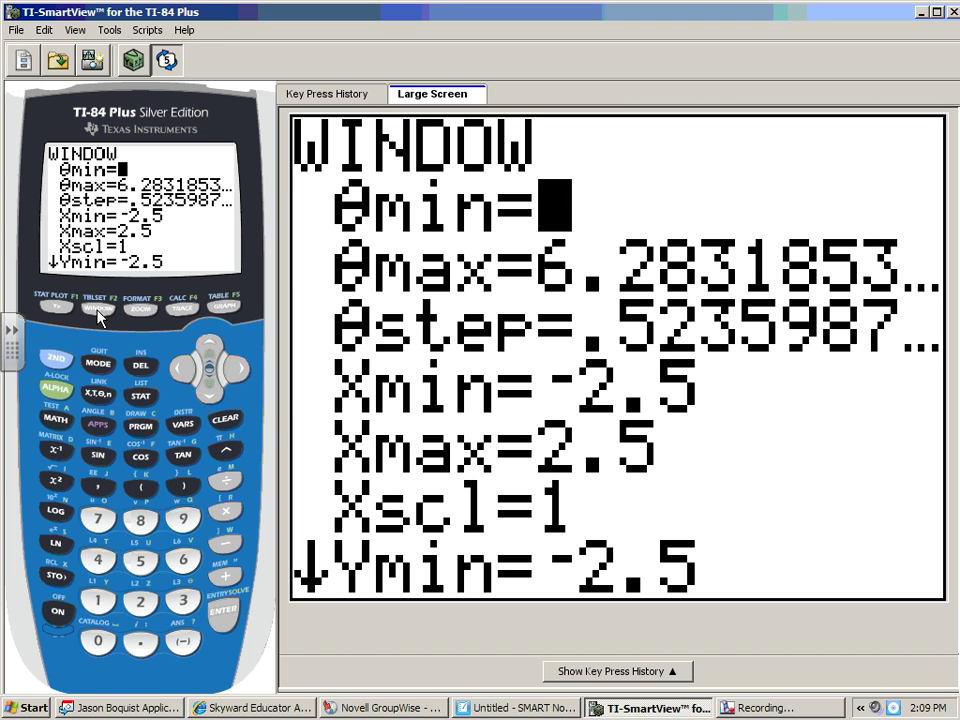
# Set θstep to .1 and regraph the enlarged lemniscate on the -2.5 to 2.5 window.
pyautogui.click(208, 393)
pyautogui.click(208, 393)
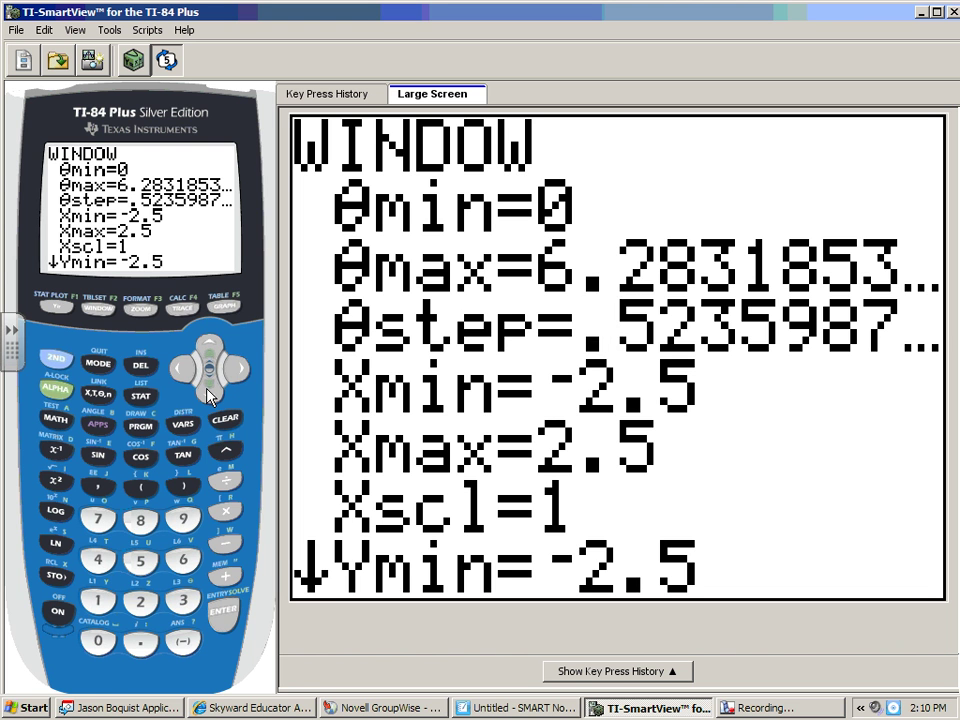
pyautogui.click(141, 645)
pyautogui.click(99, 603)
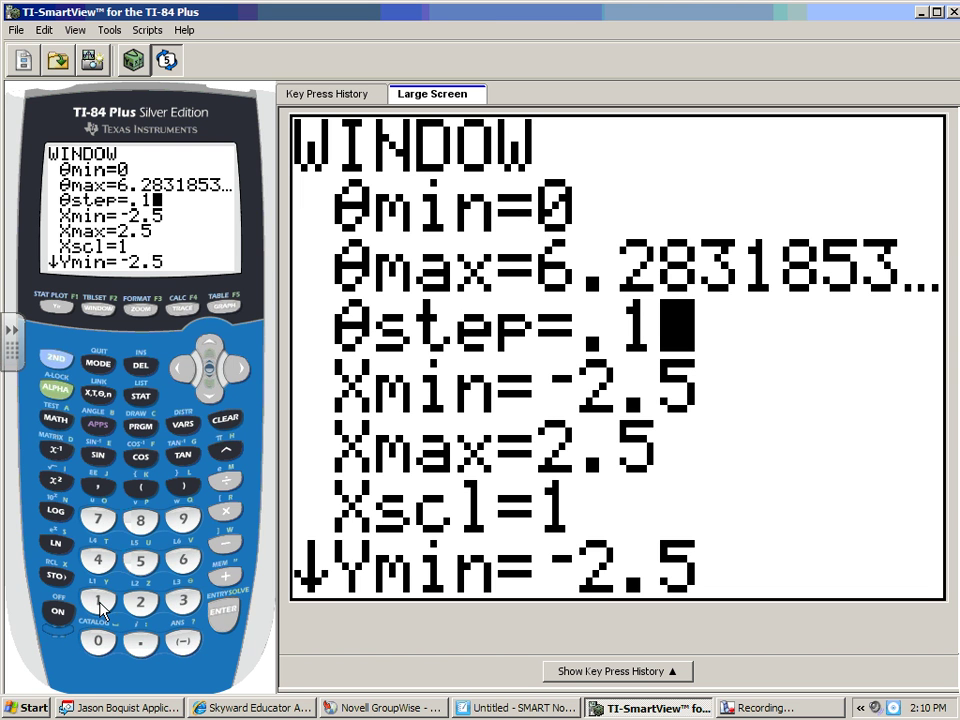
pyautogui.click(221, 309)
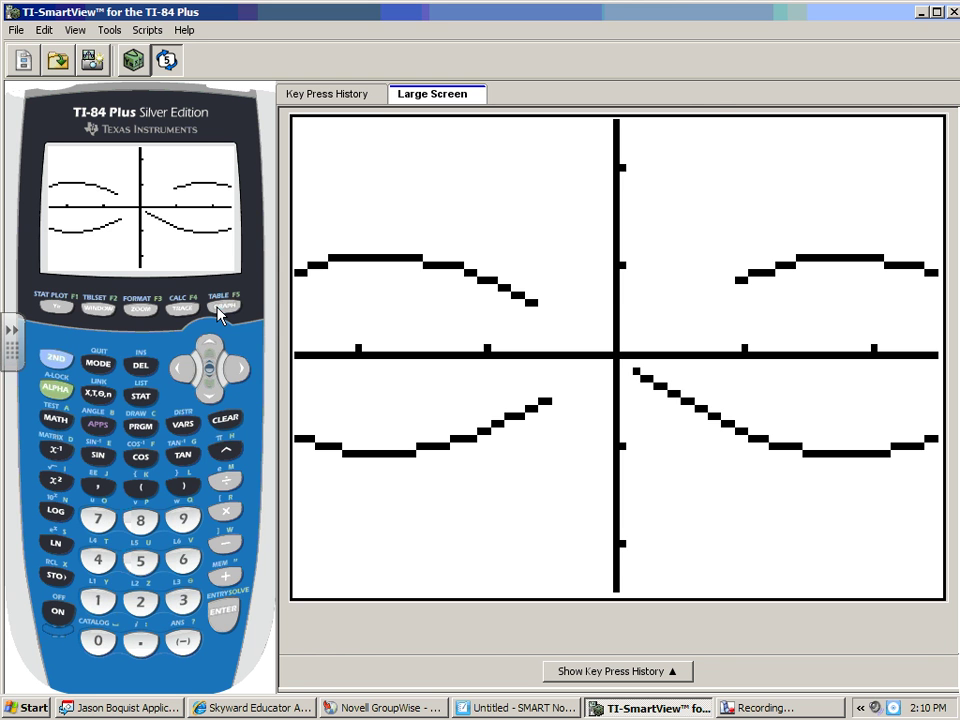
# Set Xmin to -5 and Xmax to 5 in the window settings.
pyautogui.click(100, 309)
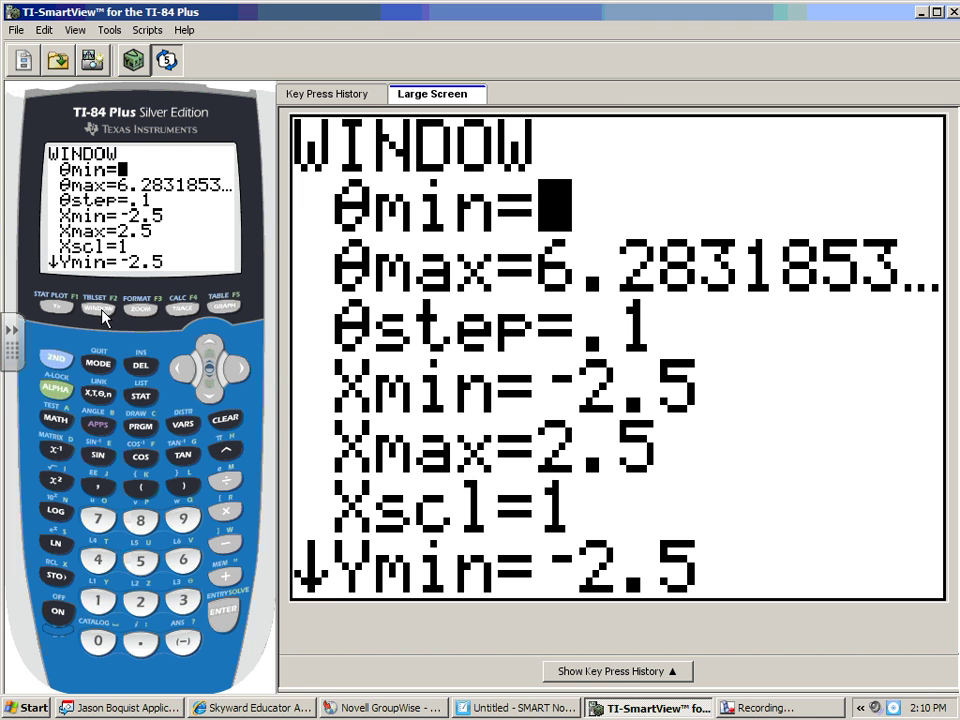
pyautogui.click(208, 390)
pyautogui.click(209, 390)
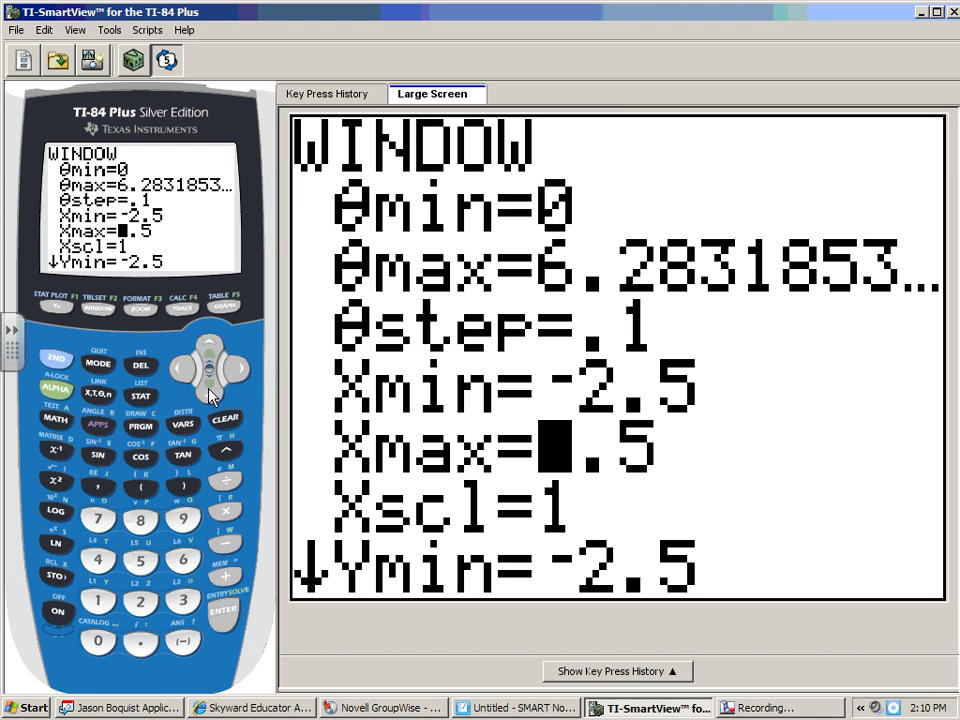
pyautogui.click(208, 350)
pyautogui.click(208, 350)
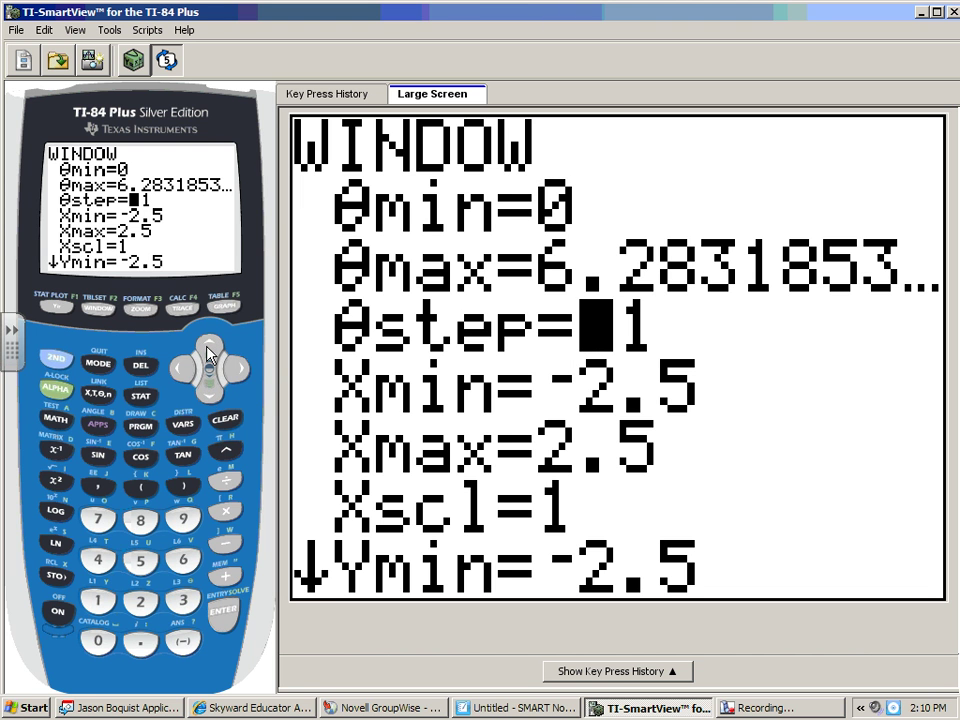
pyautogui.click(208, 392)
pyautogui.click(181, 640)
pyautogui.click(140, 561)
pyautogui.click(208, 392)
pyautogui.click(140, 561)
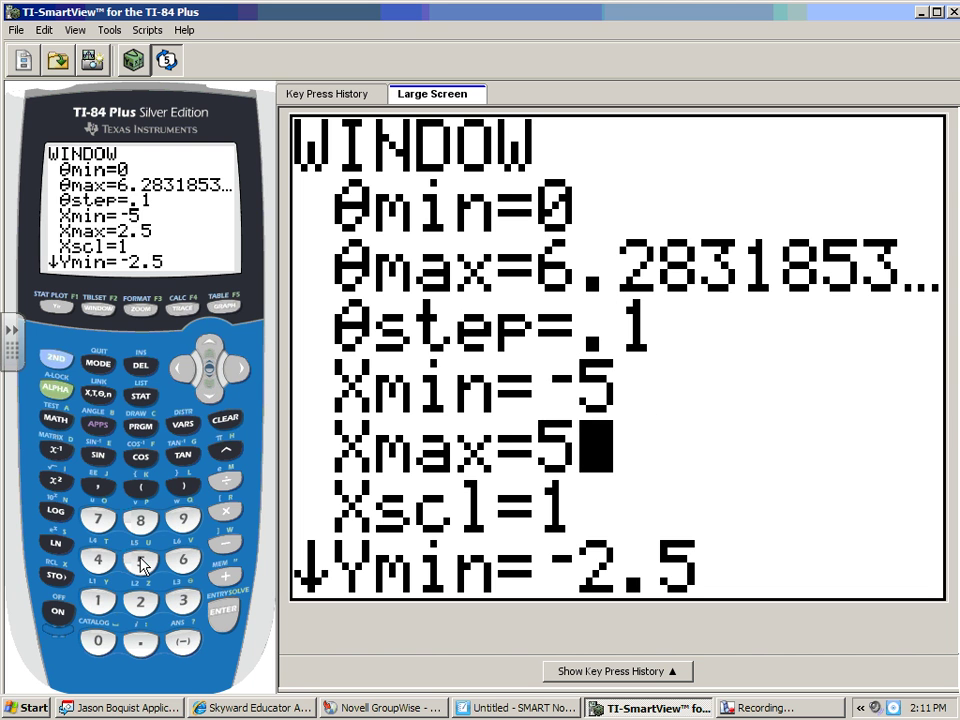
# Set Ymin to -5 and Ymax to 5, then regraph showing both full lobes.
pyautogui.click(208, 392)
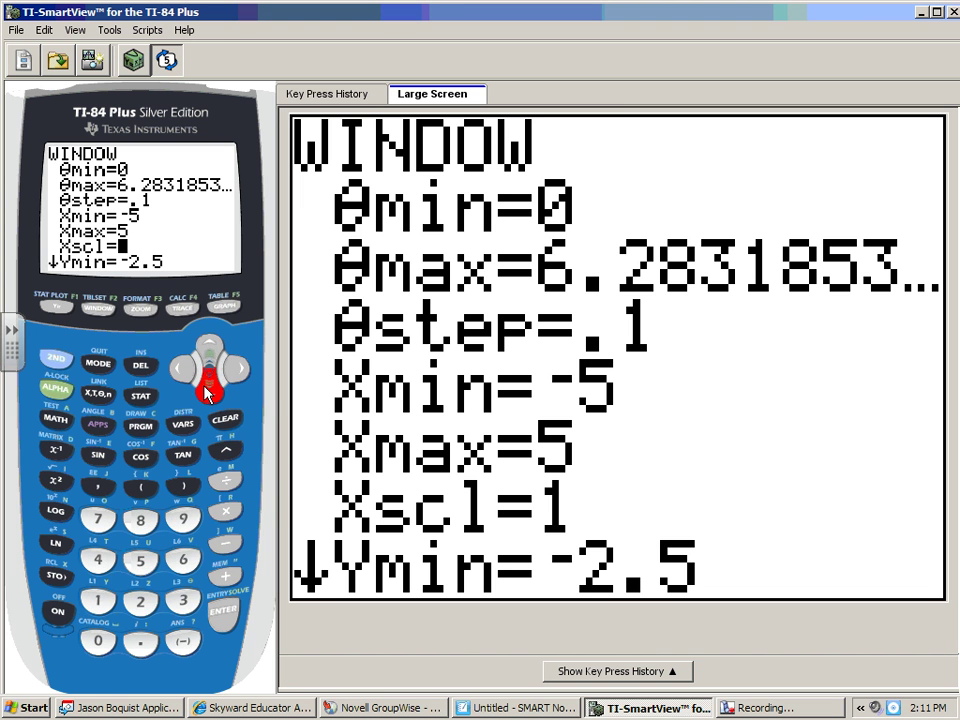
pyautogui.click(208, 392)
pyautogui.click(183, 640)
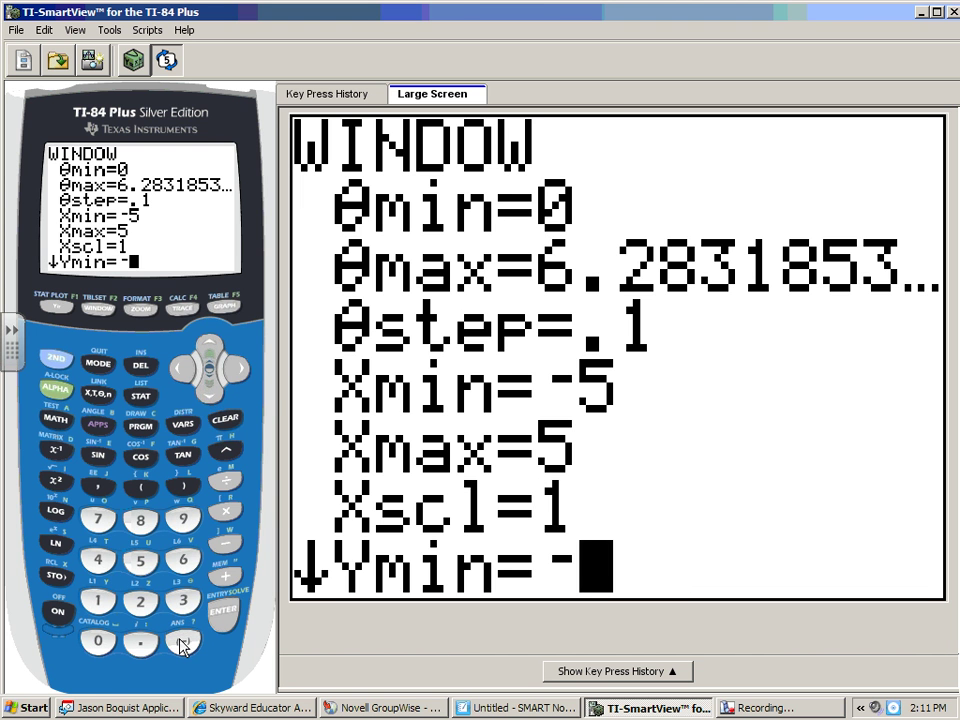
pyautogui.click(140, 560)
pyautogui.click(208, 390)
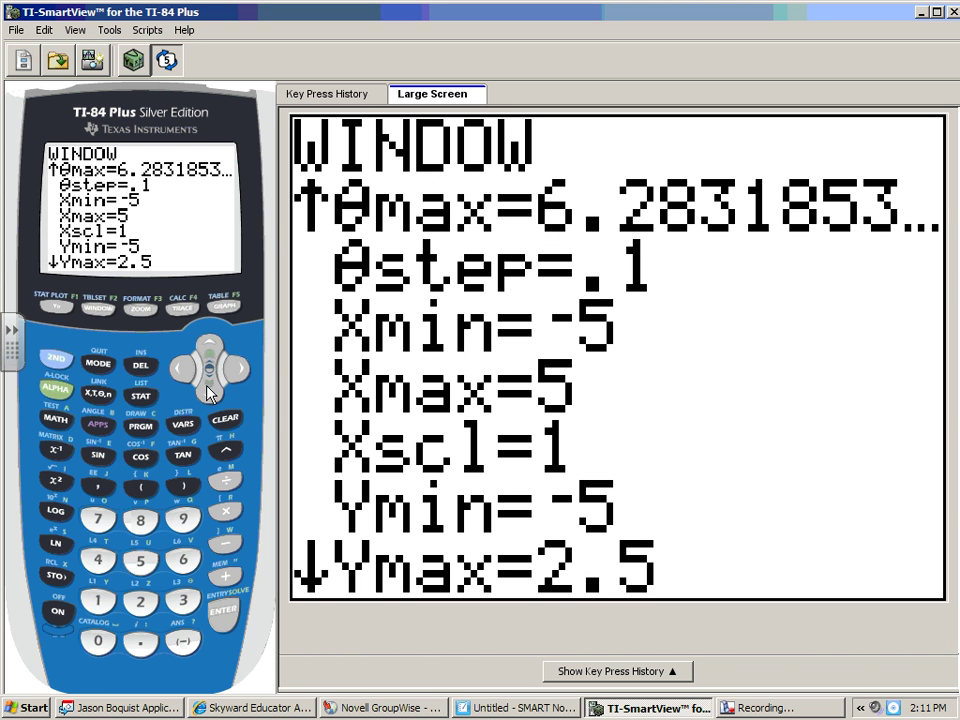
pyautogui.click(135, 562)
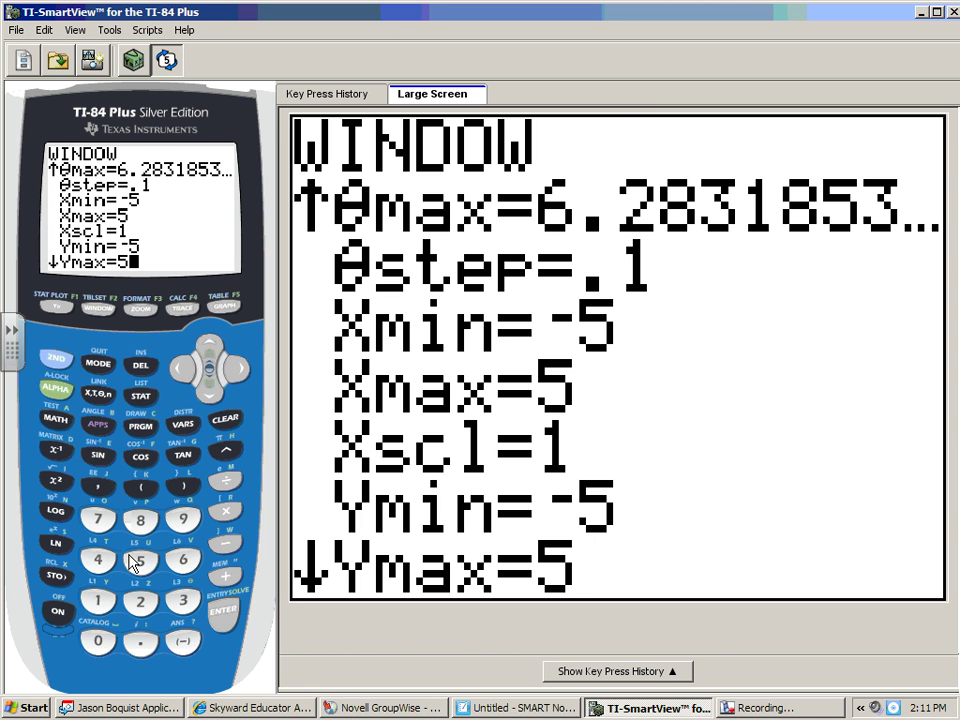
pyautogui.click(222, 309)
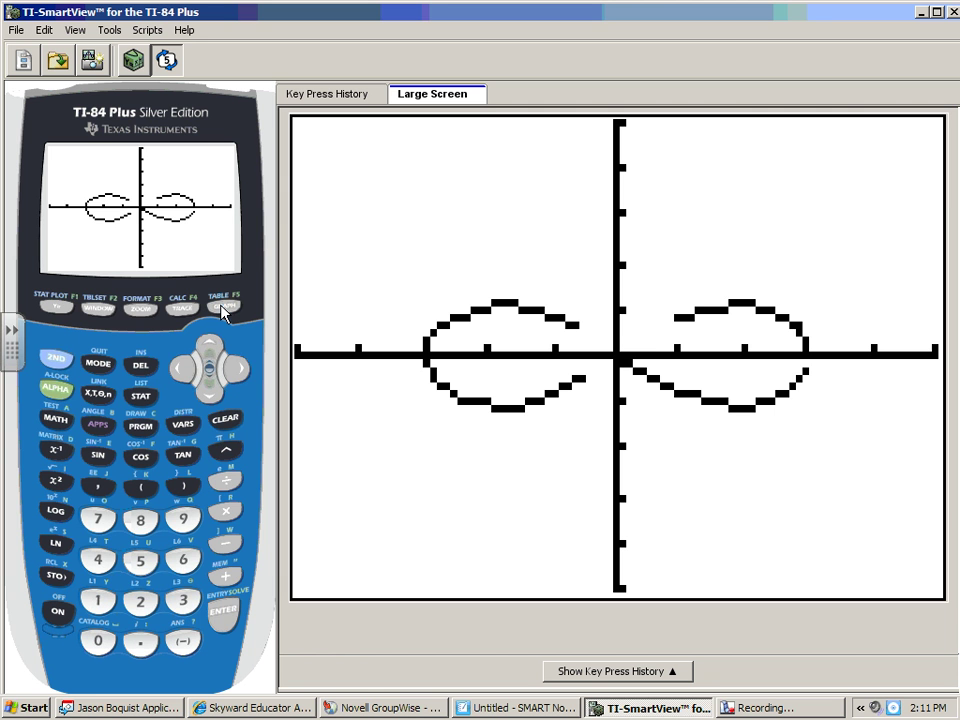
# Change θmax to 8π and regraph the lemniscate on the -5 to 5 window.
pyautogui.press('F2')
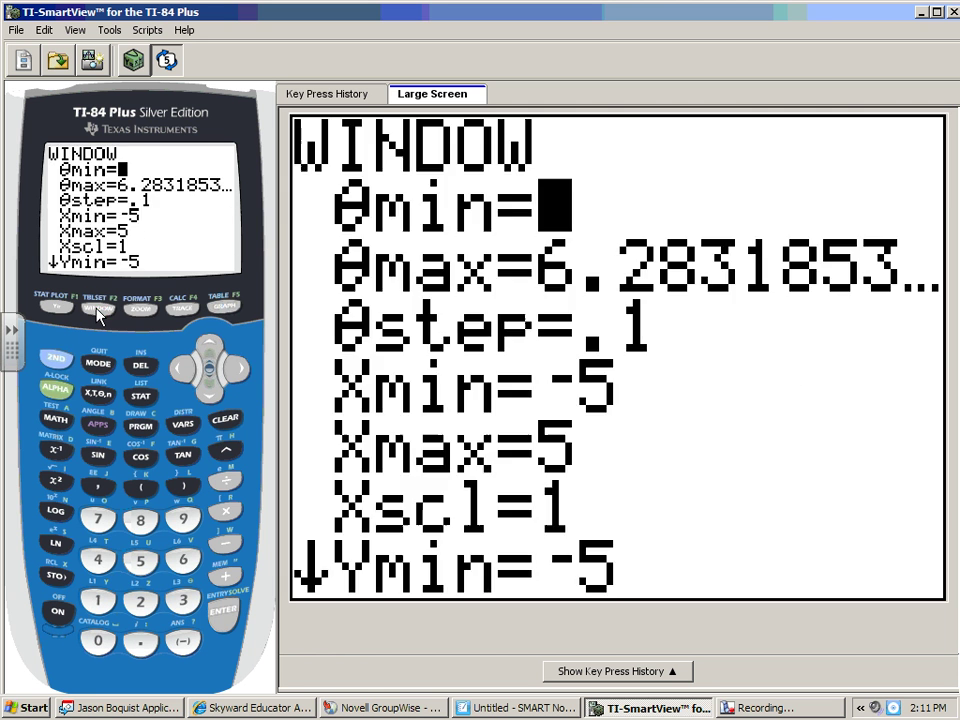
pyautogui.click(208, 390)
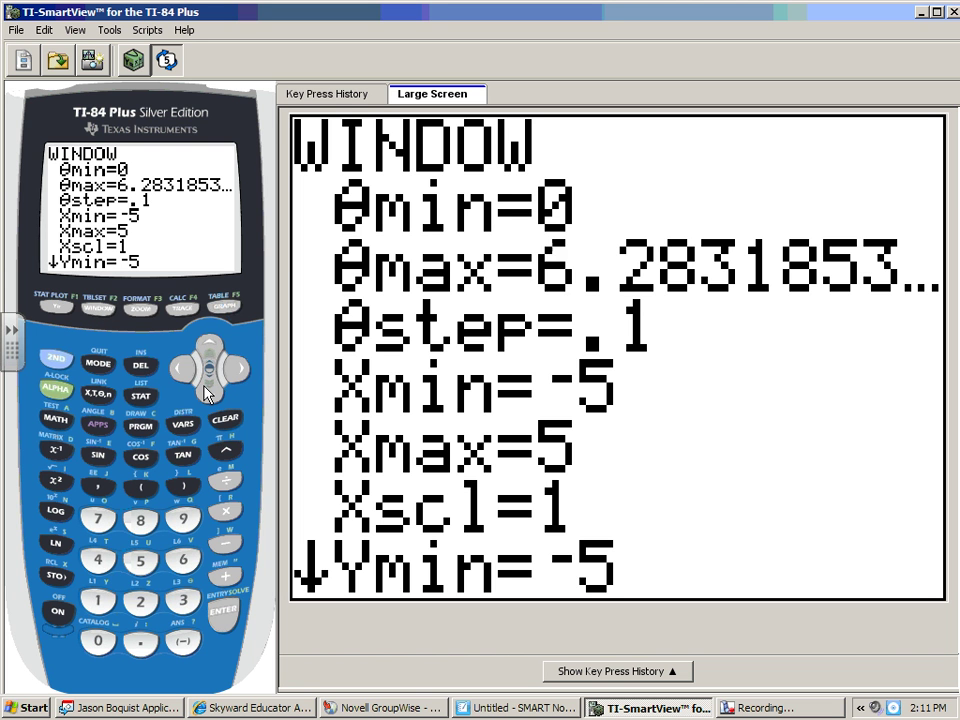
pyautogui.click(140, 520)
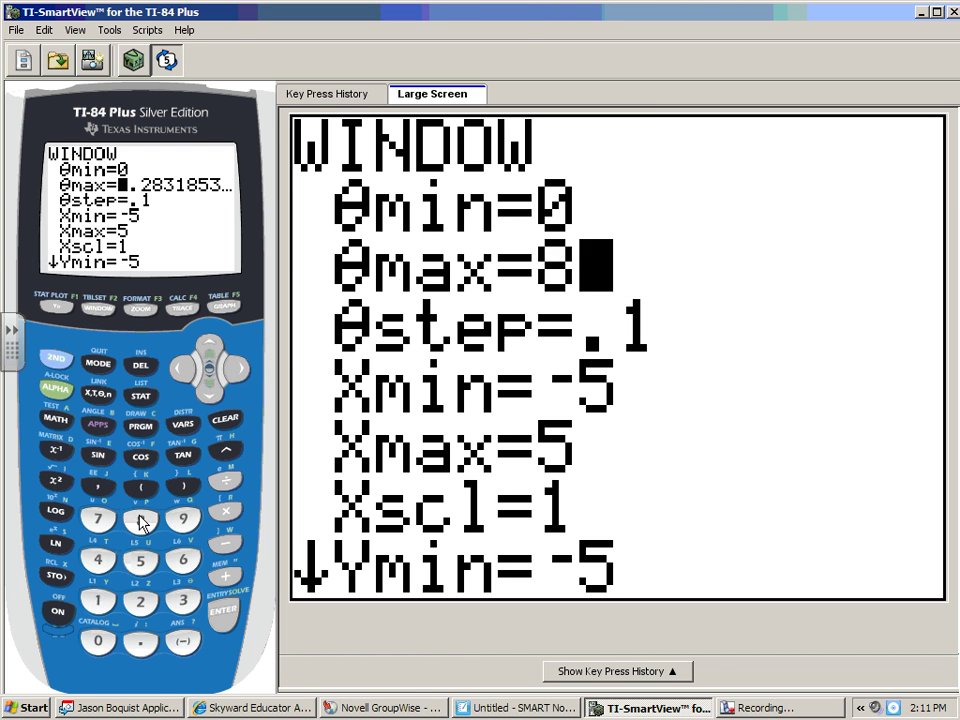
pyautogui.click(57, 358)
pyautogui.click(225, 450)
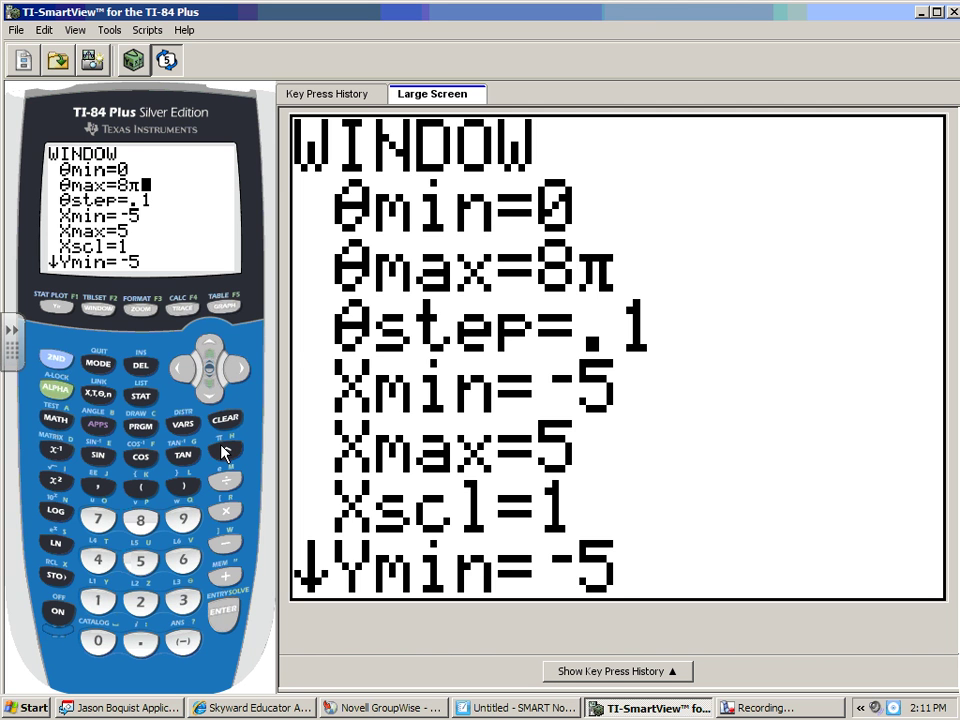
pyautogui.click(223, 307)
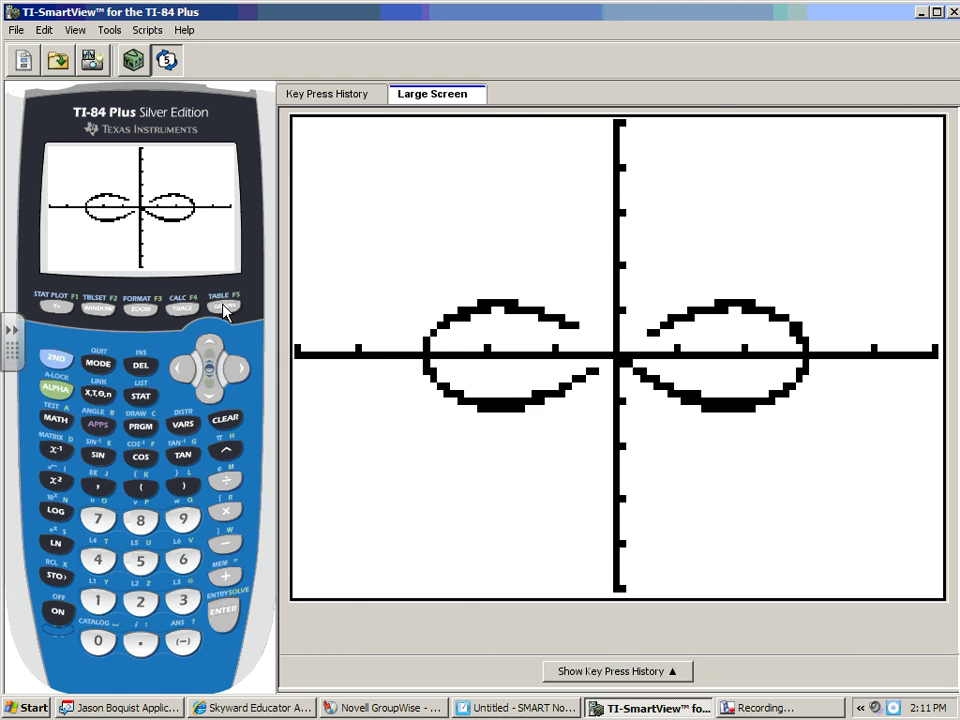
# Enter θmax as 10π, replacing a stray ^ with π.
pyautogui.click(98, 309)
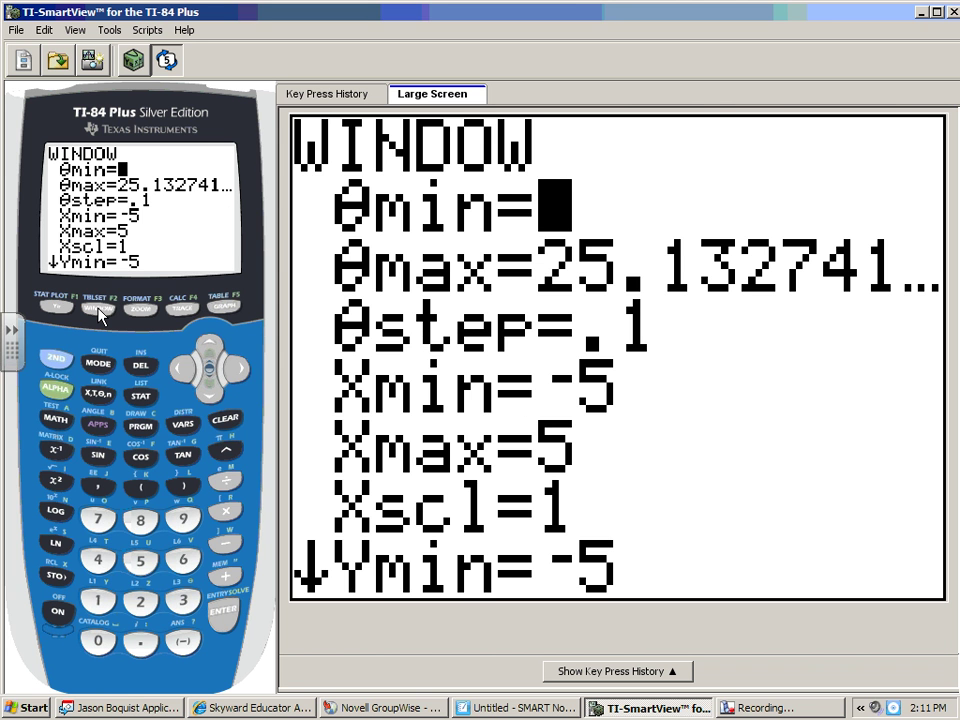
pyautogui.click(206, 388)
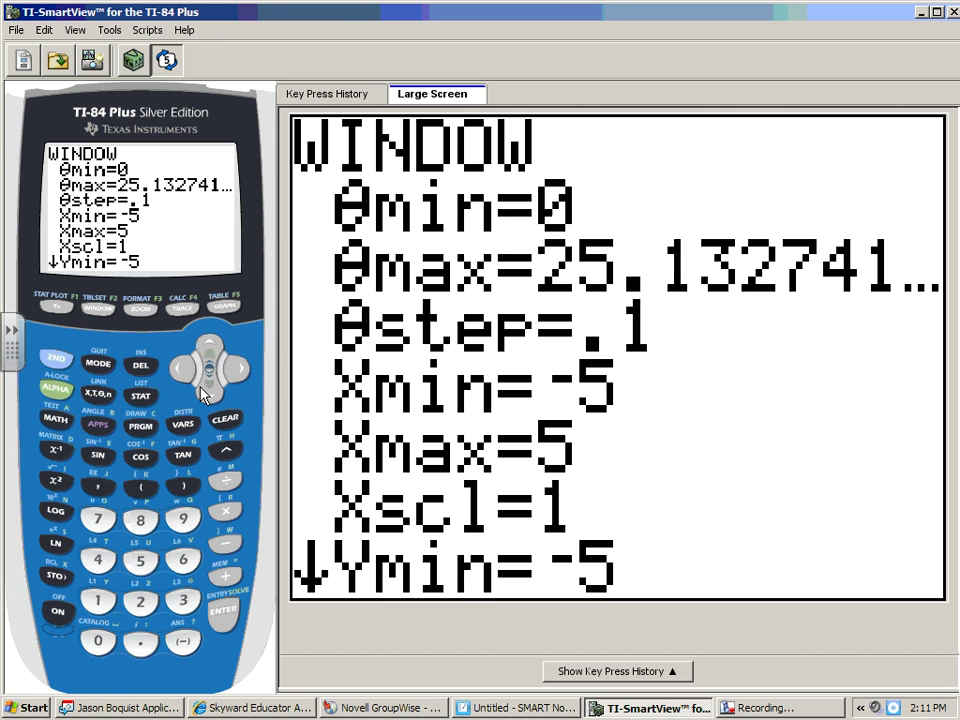
pyautogui.click(97, 607)
pyautogui.click(98, 640)
pyautogui.click(58, 358)
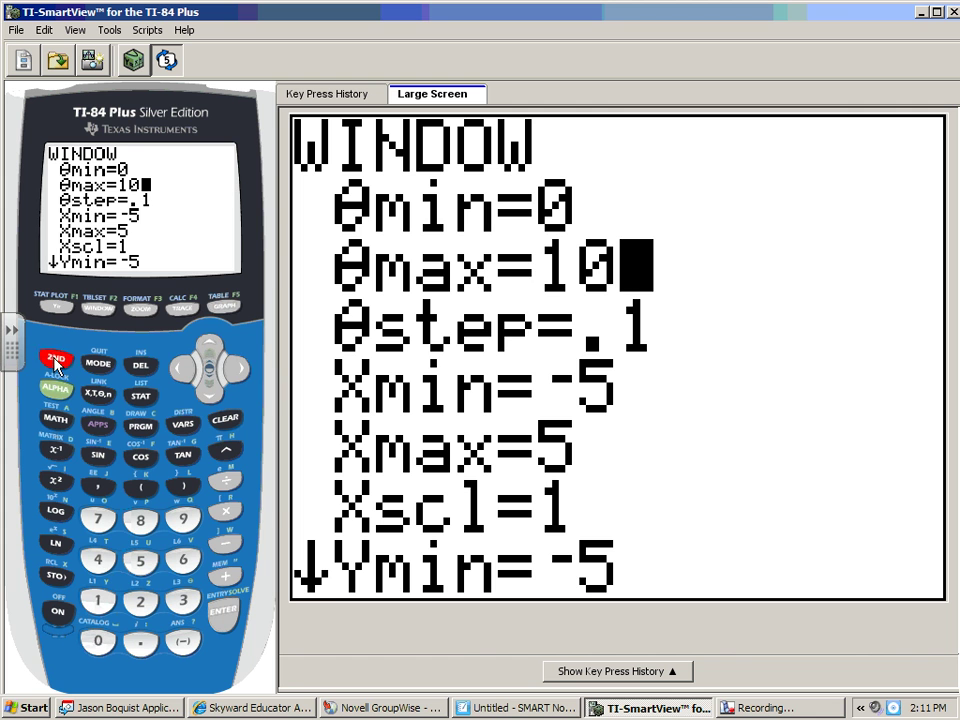
pyautogui.click(225, 453)
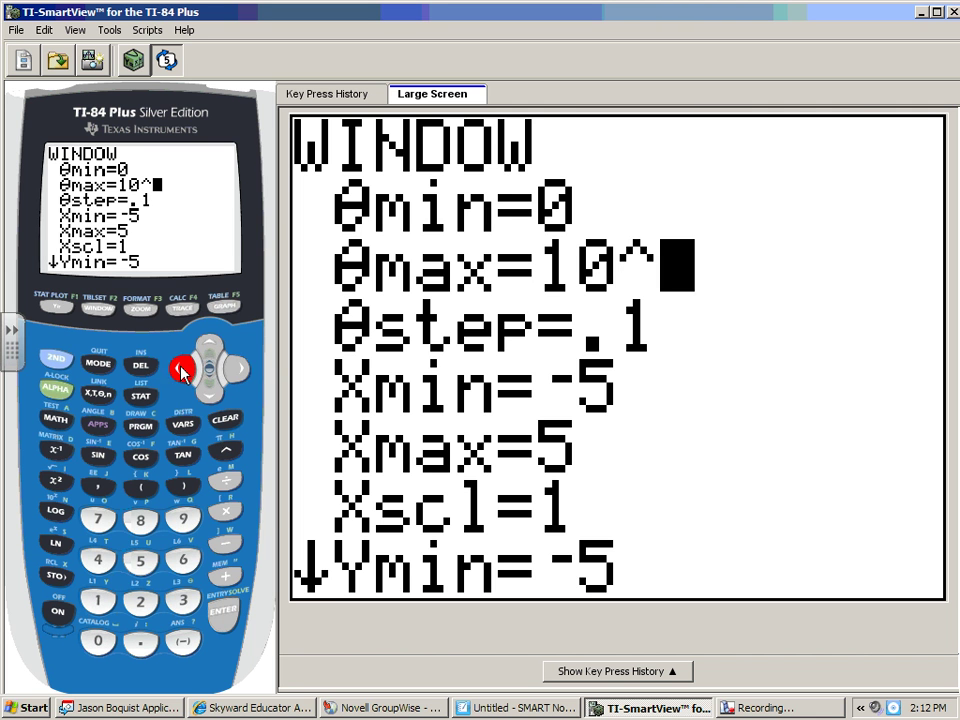
pyautogui.click(184, 372)
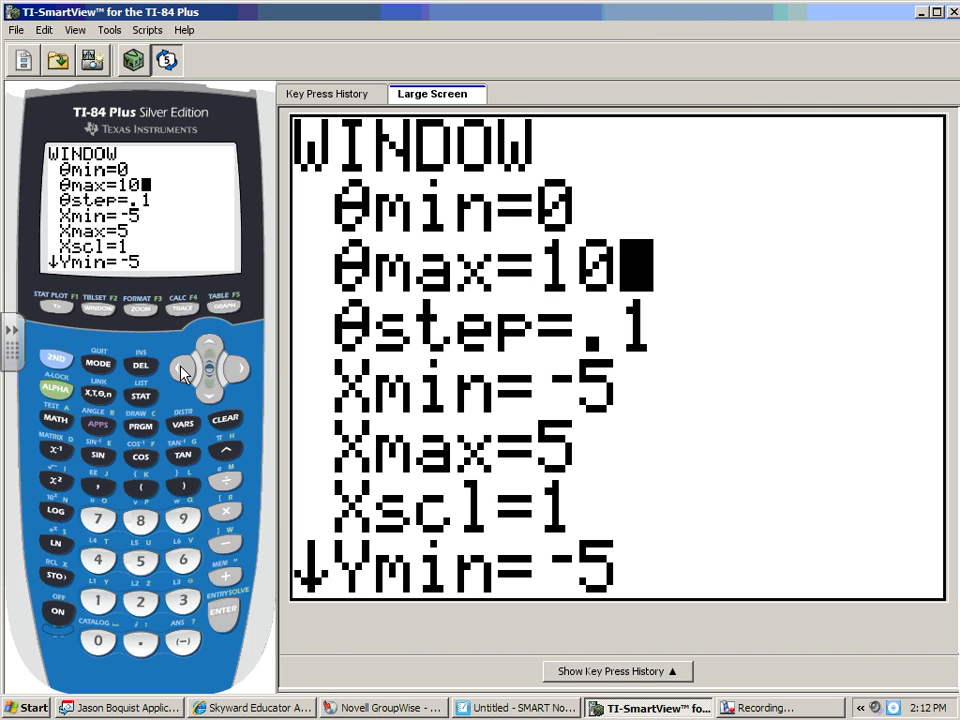
pyautogui.click(58, 358)
pyautogui.click(224, 452)
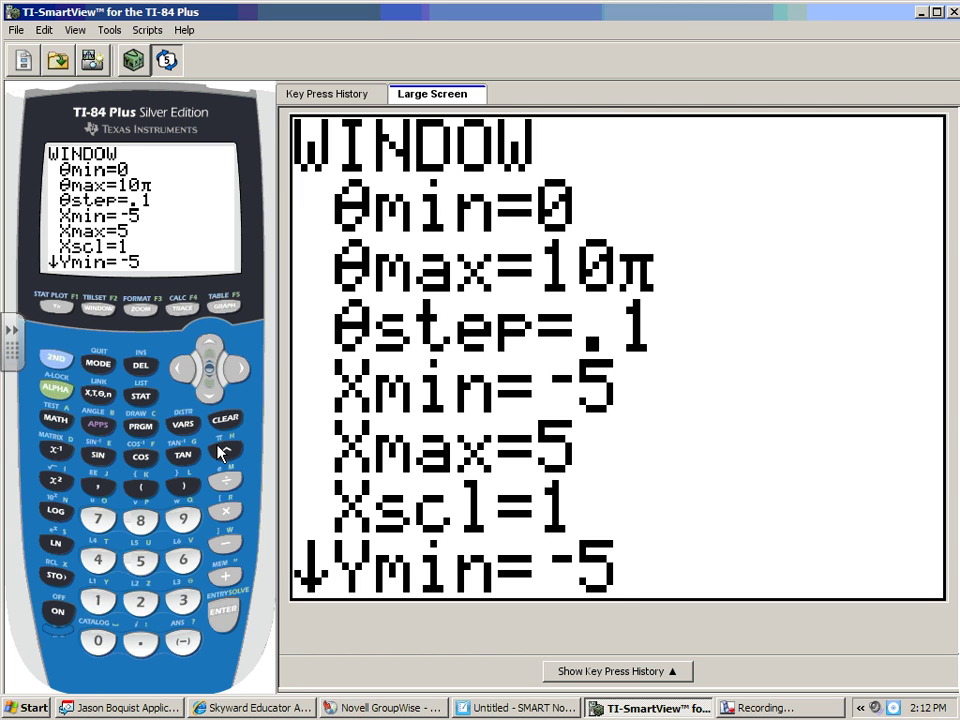
# Graph the lemniscate with θmax at 10π to fill in the bow-tie.
pyautogui.click(223, 310)
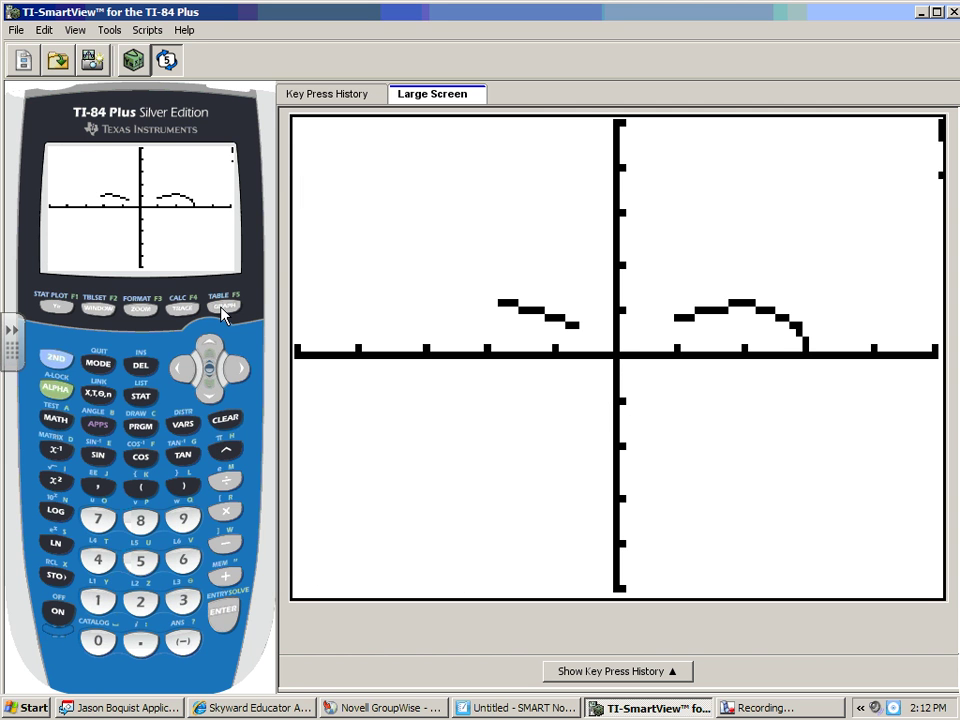